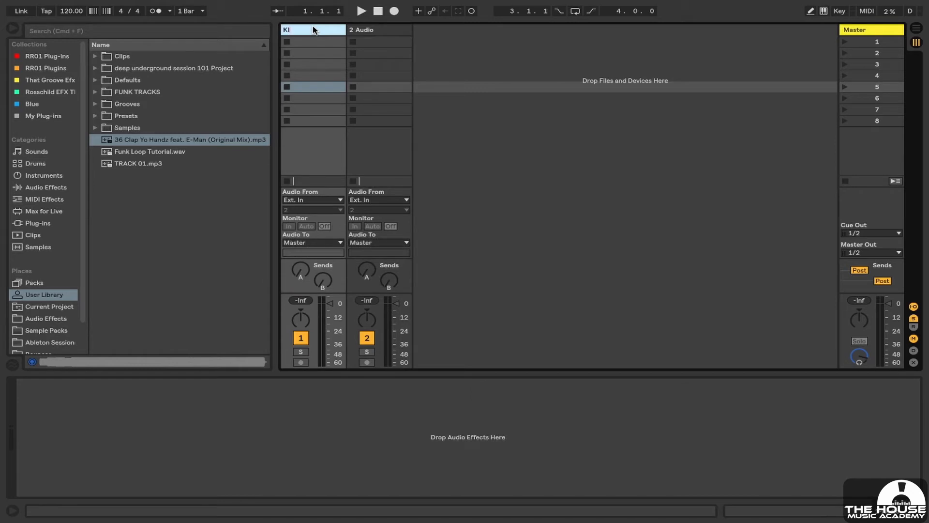
# Name the two audio tracks KICK and MUSIC
pyautogui.press('Tab')
pyautogui.write('MUSIC')
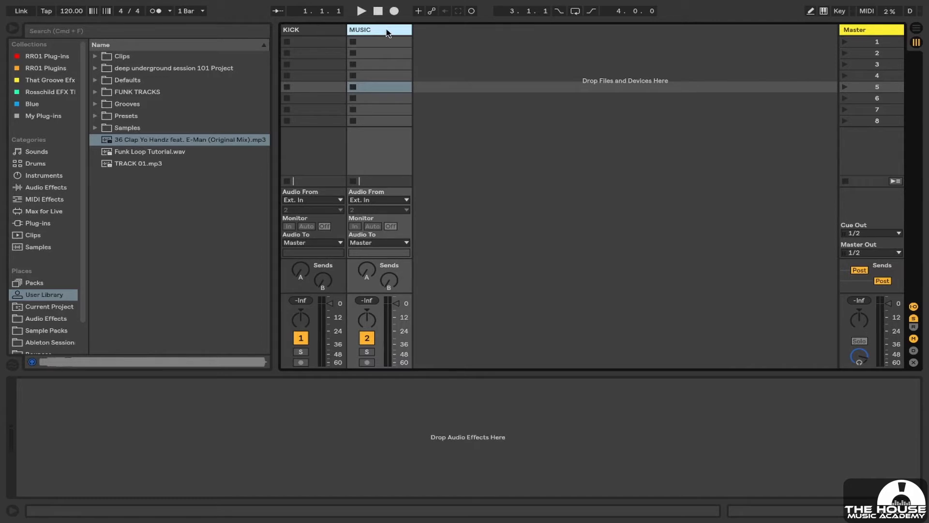
pyautogui.click(320, 30)
pyautogui.click(398, 28)
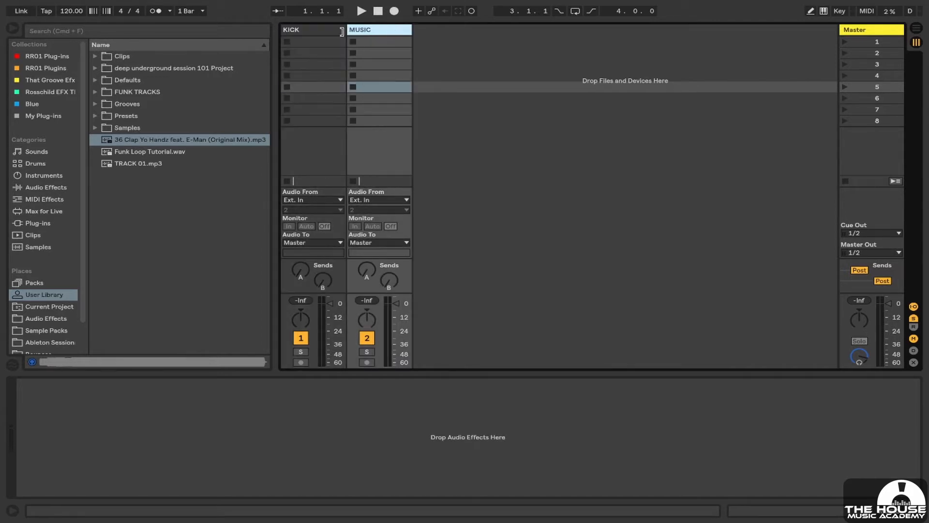
pyautogui.click(306, 32)
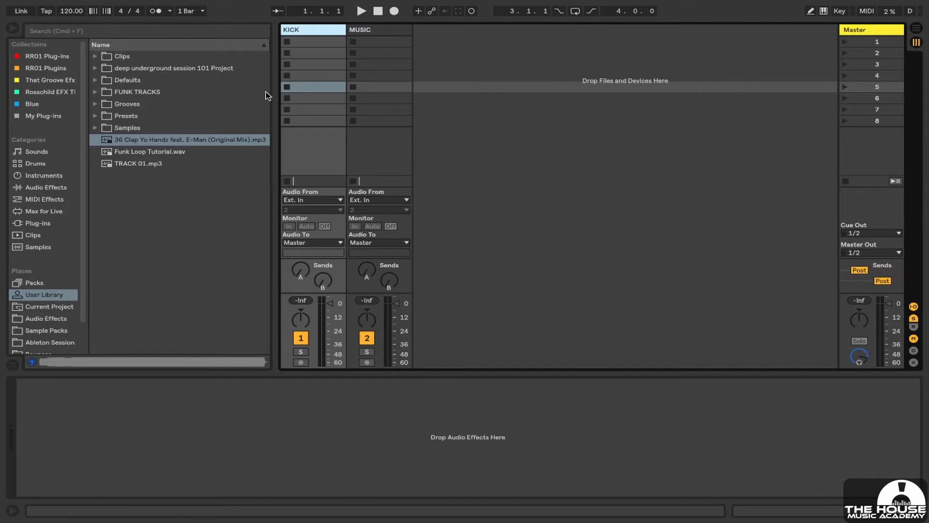
# Load "36 Clap Yo Handz feat. E-Man (Original Mix).mp3" into the KICK track's first clip slot and keep Warp off in its clip settings
pyautogui.click(143, 152)
pyautogui.click(141, 143)
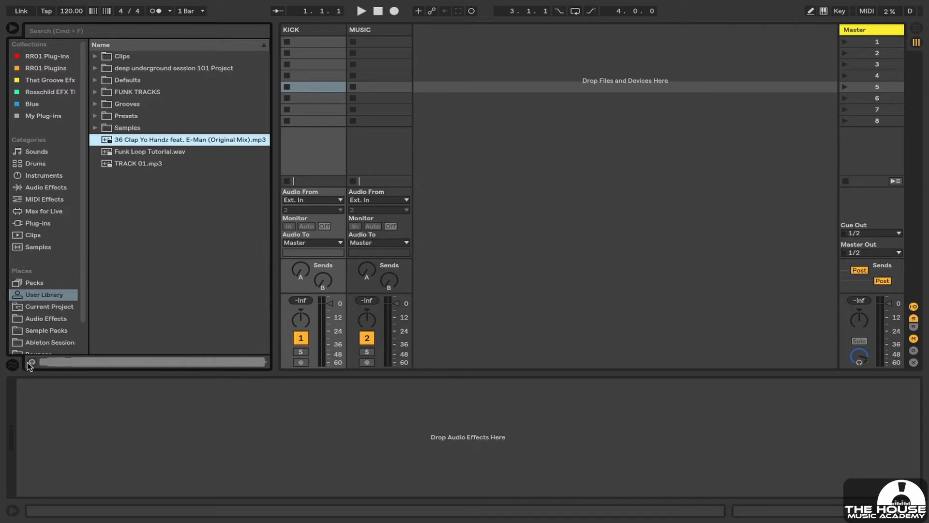
pyautogui.moveTo(147, 142); pyautogui.dragTo(305, 46)
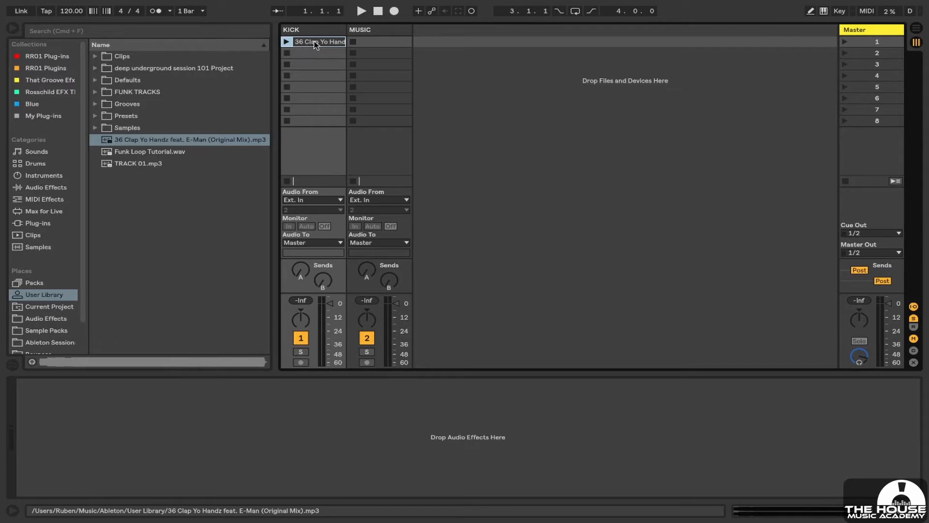
pyautogui.doubleClick(314, 43)
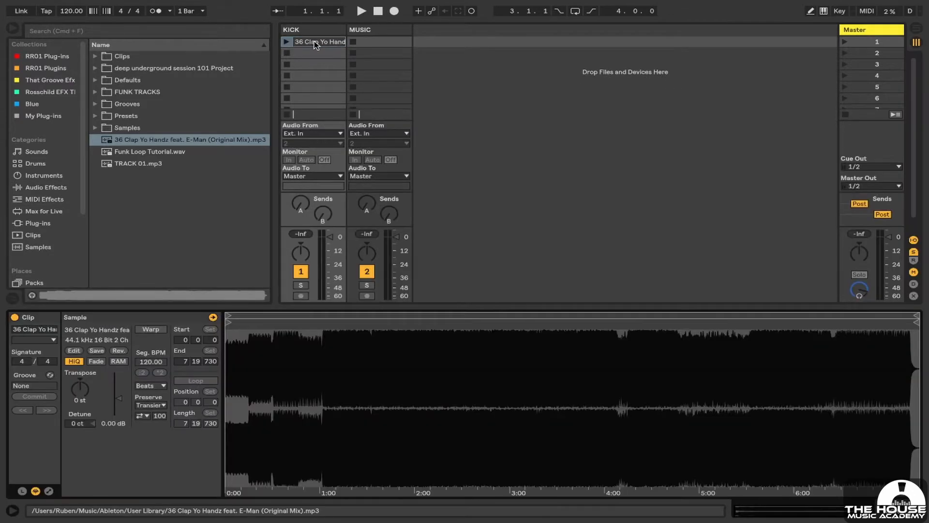
pyautogui.click(147, 328)
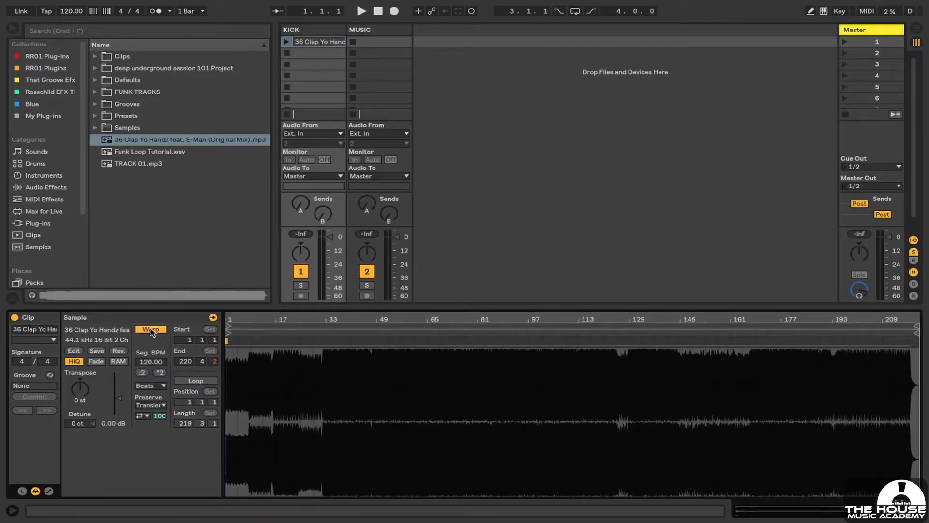
pyautogui.click(151, 329)
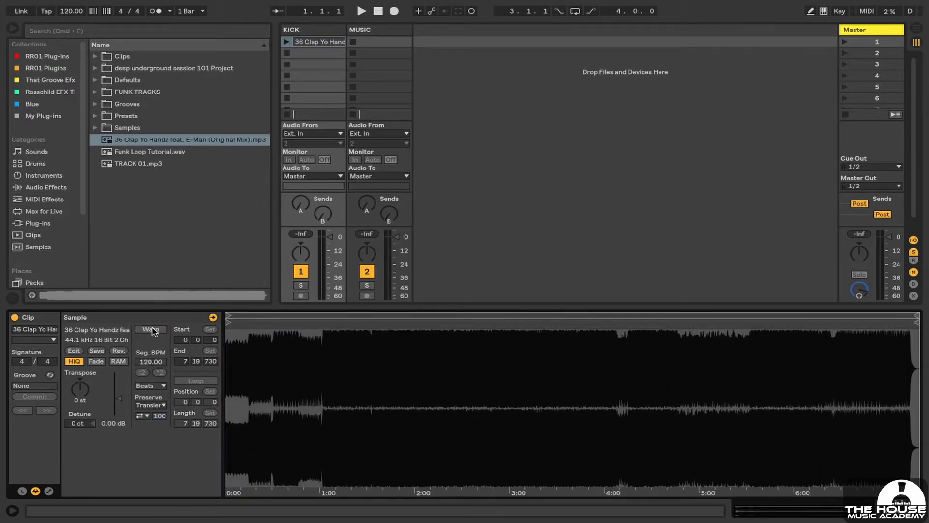
# Route the KICK track's audio output to Ext. Out and reduce the clip view's height to enlarge the mixer area
pyautogui.click(320, 29)
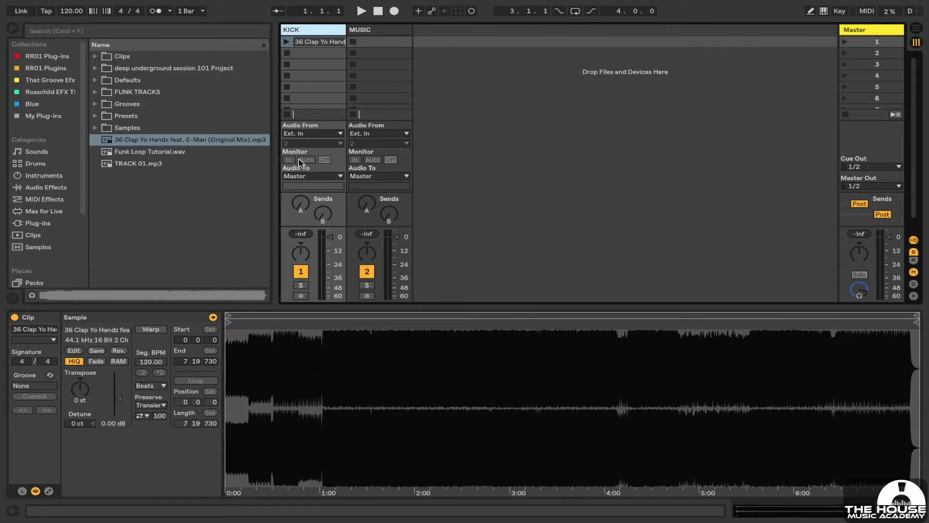
pyautogui.click(314, 176)
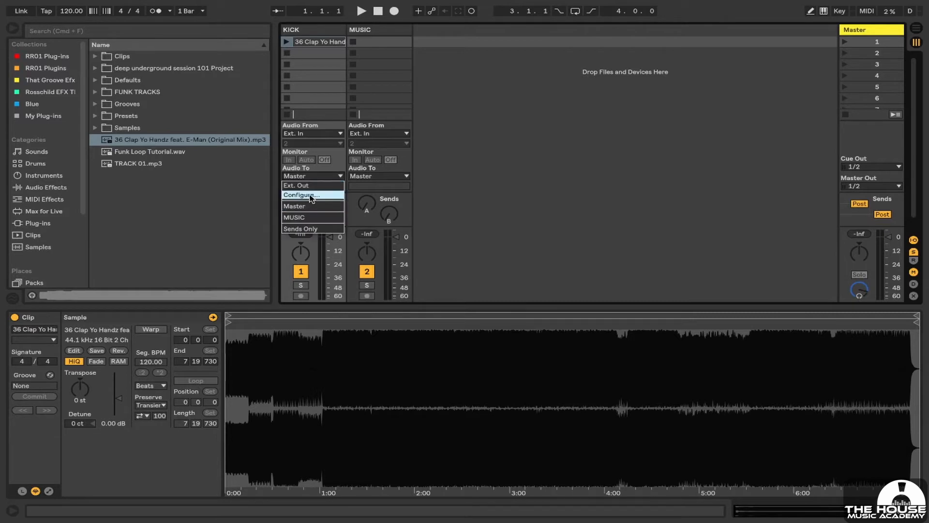
pyautogui.click(309, 186)
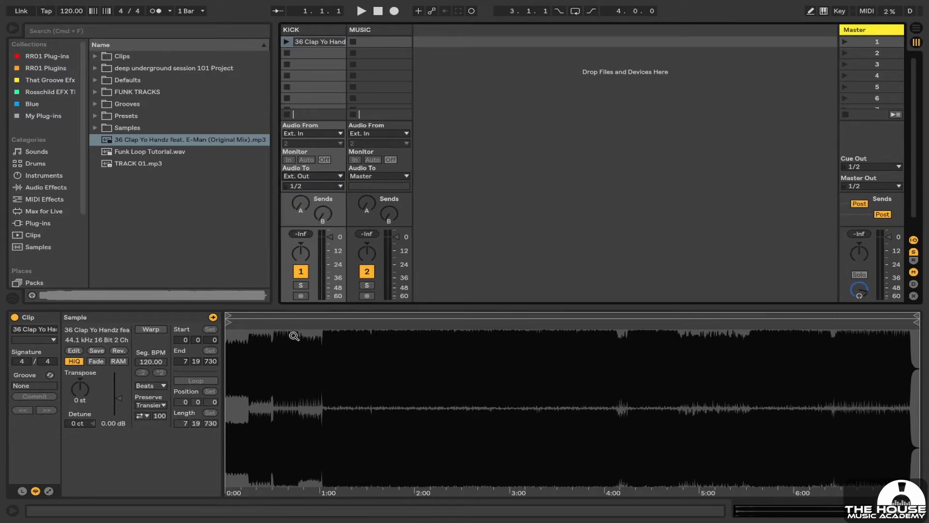
pyautogui.click(873, 30)
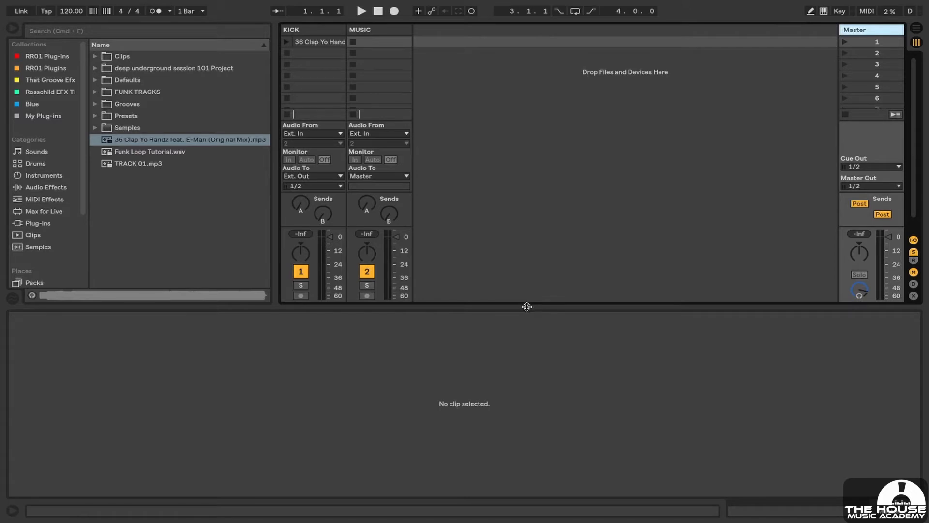
pyautogui.moveTo(525, 305); pyautogui.dragTo(526, 378)
pyautogui.click(310, 31)
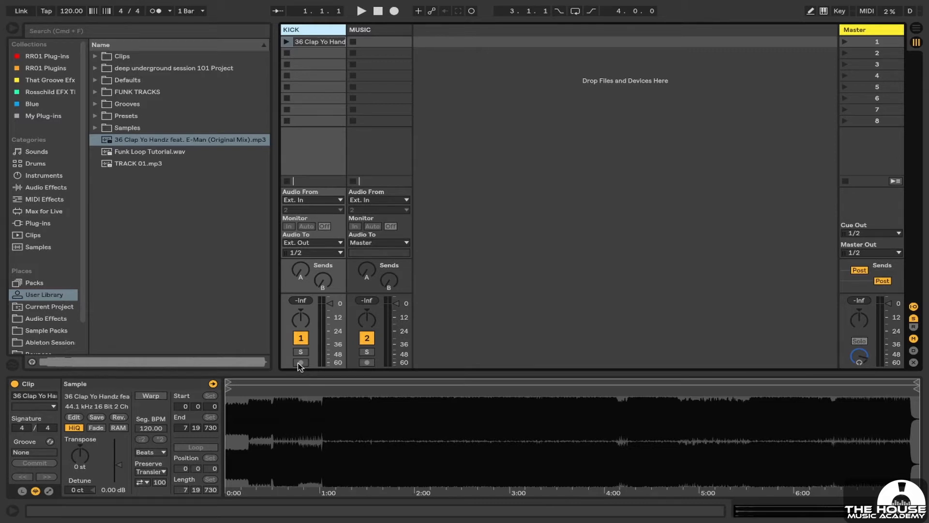
pyautogui.click(312, 43)
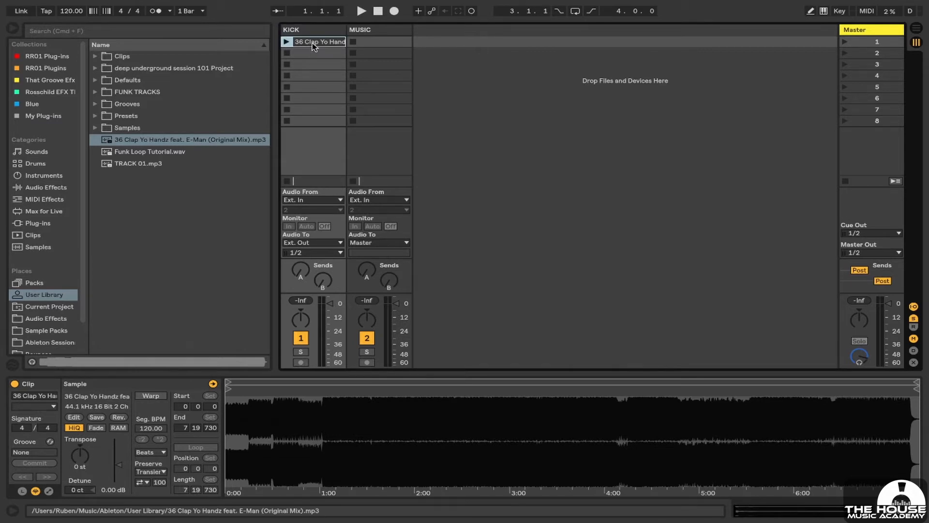
pyautogui.click(305, 30)
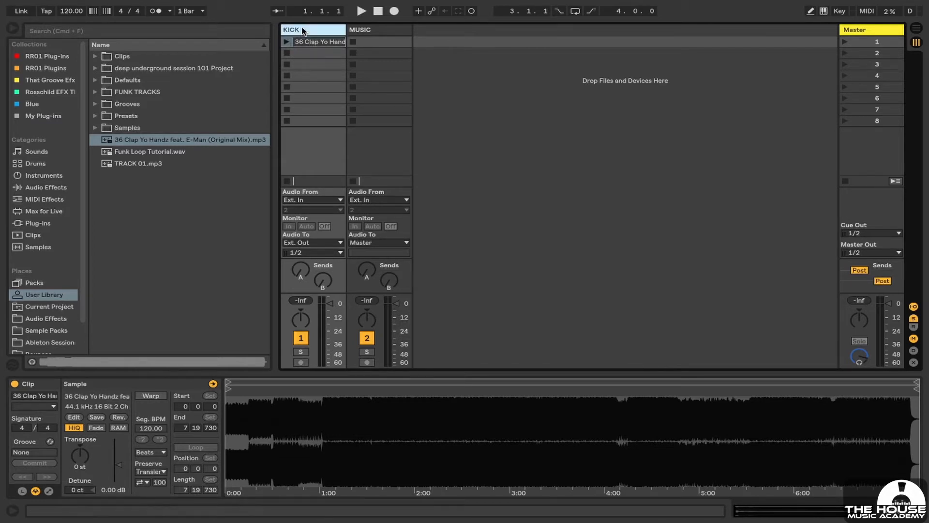
pyautogui.click(361, 30)
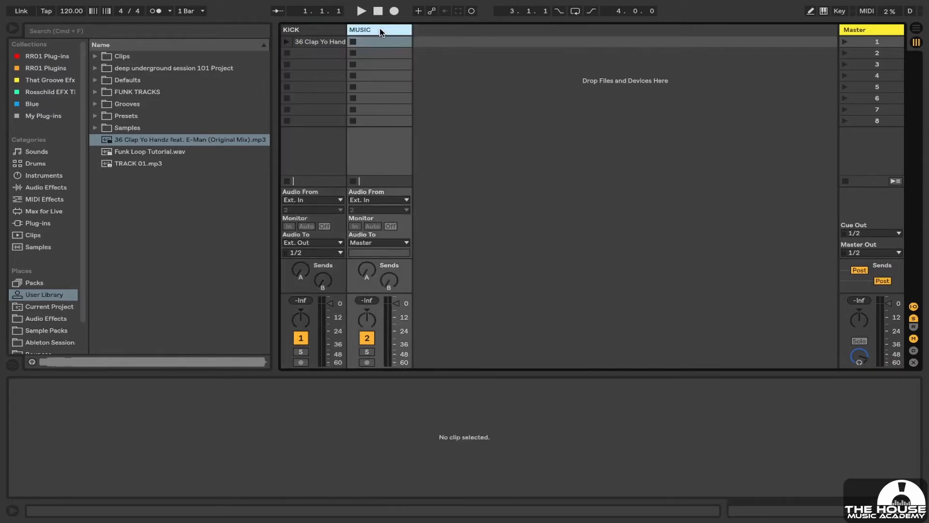
pyautogui.click(316, 30)
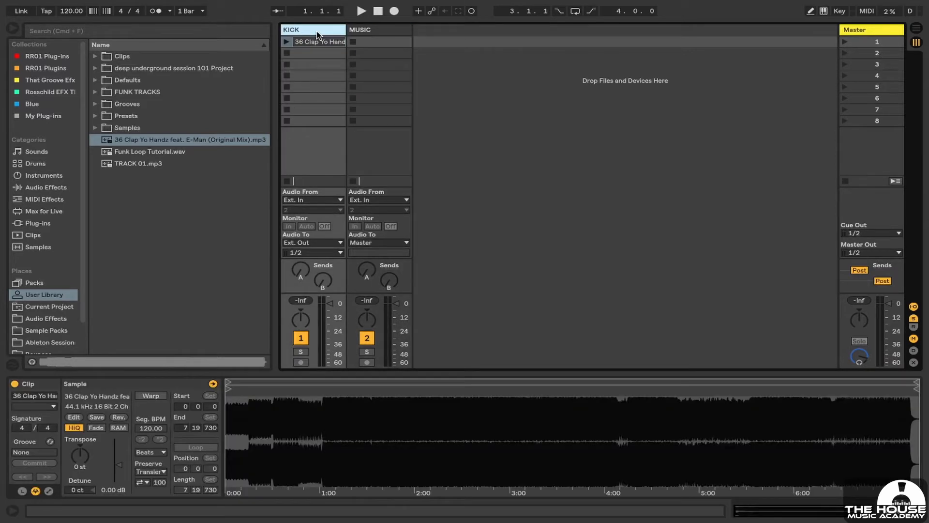
# Launch the KICK clip and move its start marker to 0:14 in the waveform
pyautogui.click(286, 42)
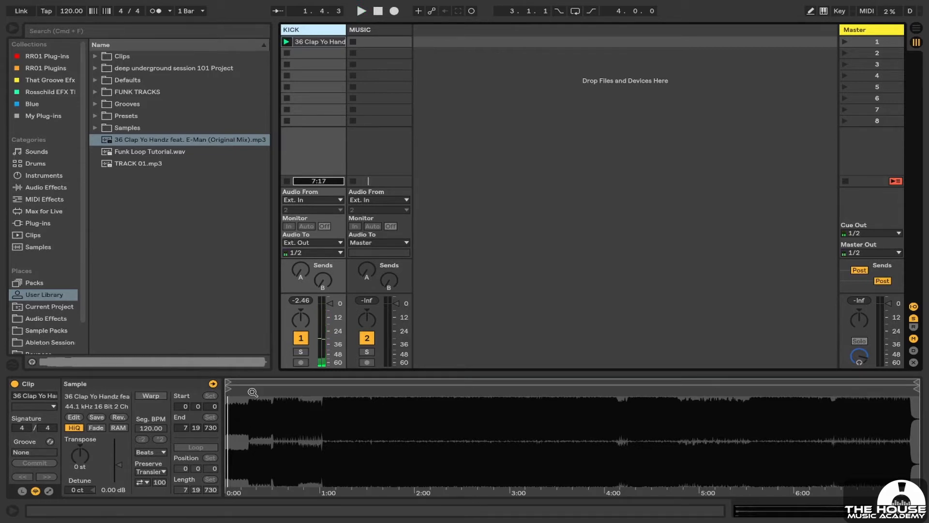
pyautogui.moveTo(253, 394); pyautogui.dragTo(319, 394)
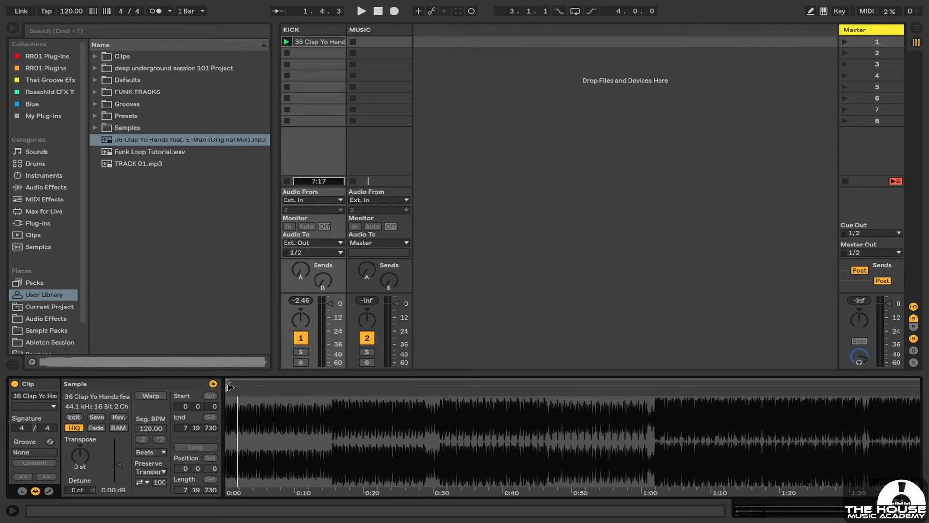
pyautogui.moveTo(230, 390); pyautogui.dragTo(283, 390)
pyautogui.scroll(5, 332, 417)
pyautogui.scroll(-5, 331, 416)
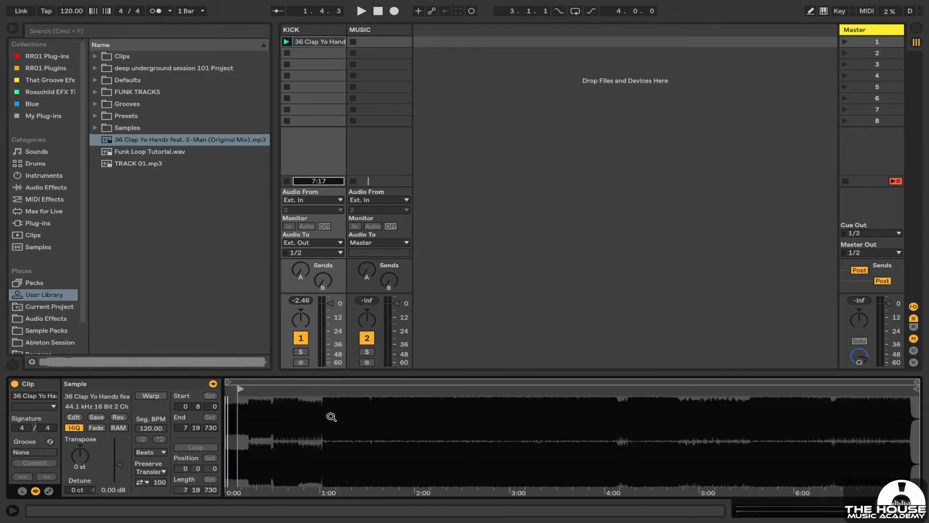
pyautogui.scroll(-3, 249, 422)
pyautogui.scroll(-2, 293, 421)
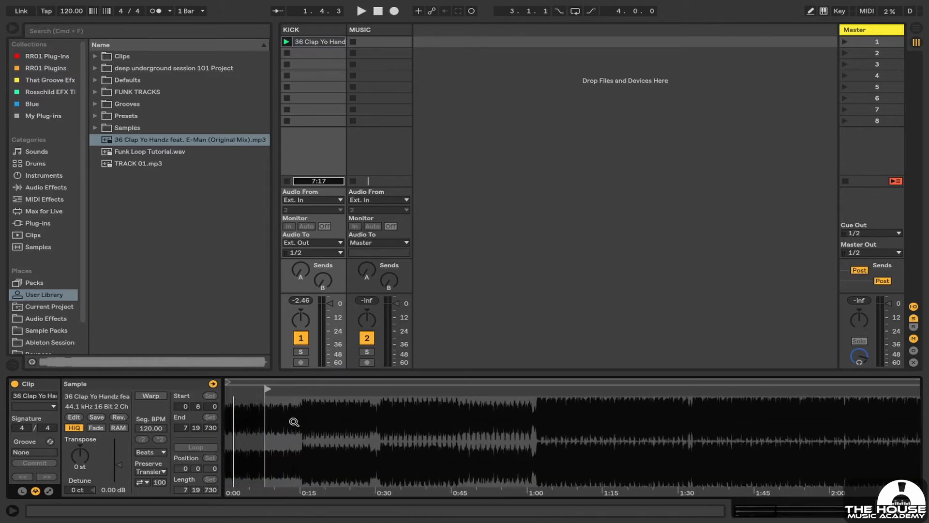
pyautogui.moveTo(271, 390)
pyautogui.mouseDown()
pyautogui.moveTo(305, 390)
pyautogui.moveTo(296, 390)
pyautogui.mouseUp()
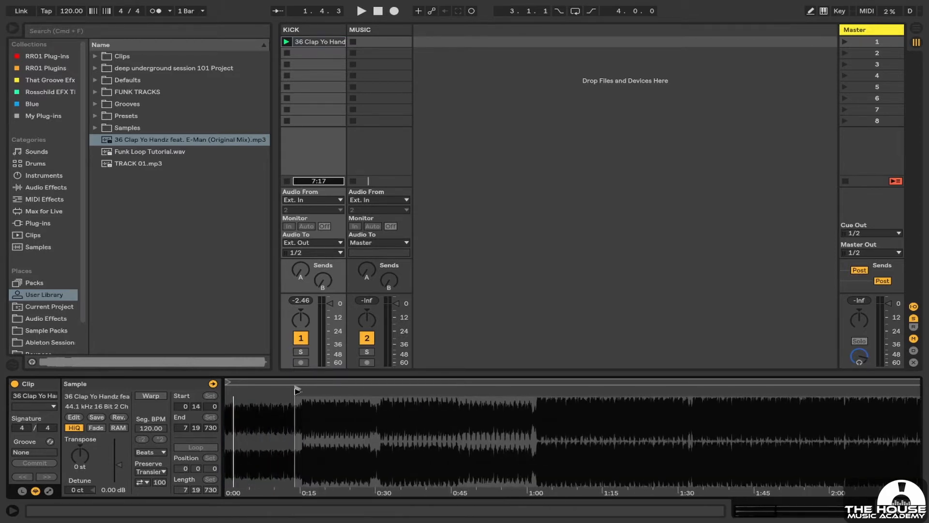
# Audition the KICK clip, move its start marker to 0:19.858, and play it from there
pyautogui.press('space')
pyautogui.scroll(3, 295, 390)
pyautogui.scroll(3, 298, 420)
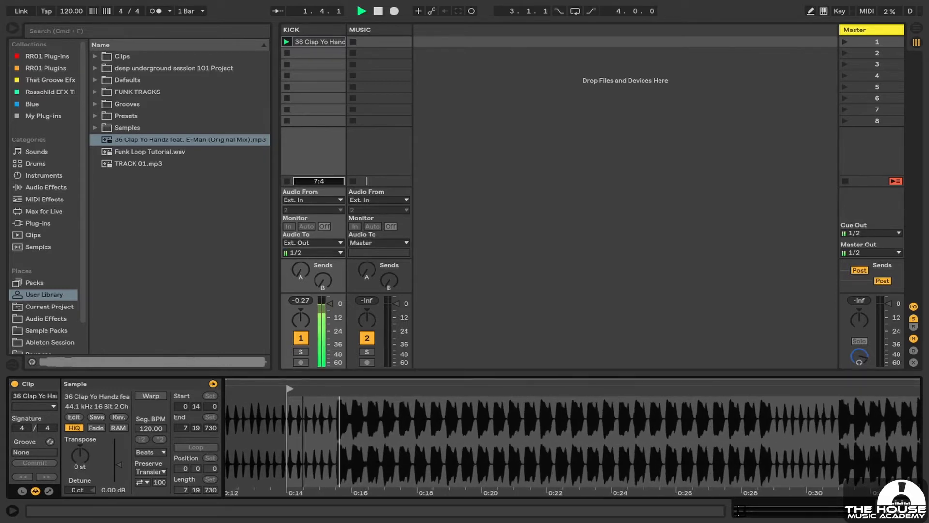
pyautogui.scroll(3, 298, 420)
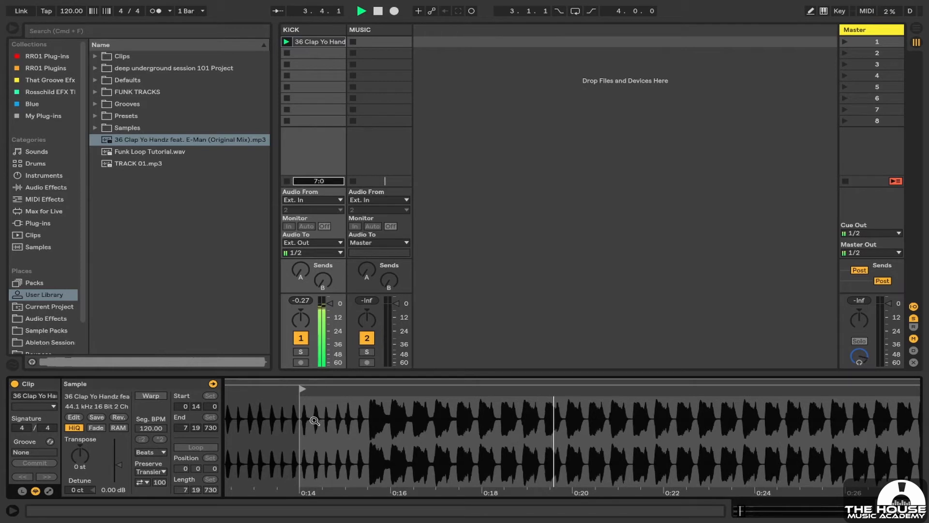
pyautogui.press('space')
pyautogui.moveTo(302, 388); pyautogui.dragTo(567, 389)
pyautogui.press('space')
pyautogui.press('space')
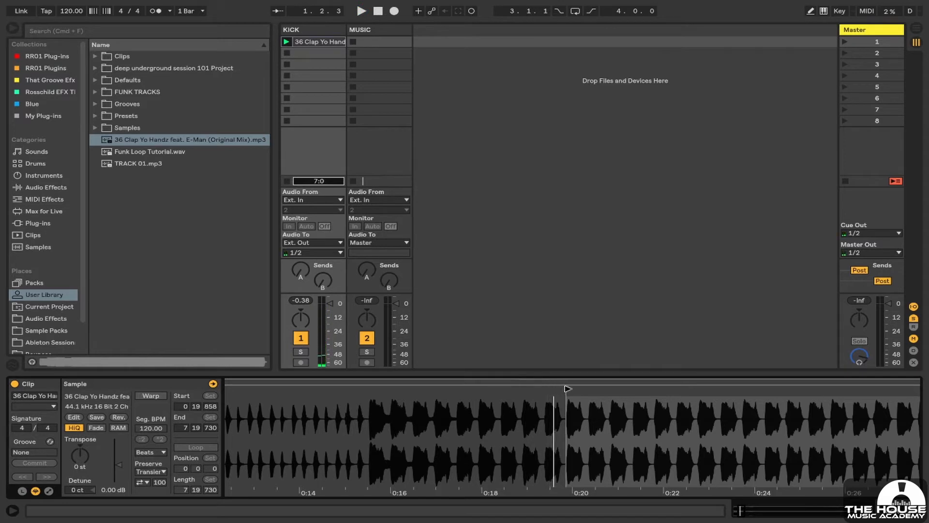
pyautogui.hscroll(2, 549, 426)
pyautogui.press('space')
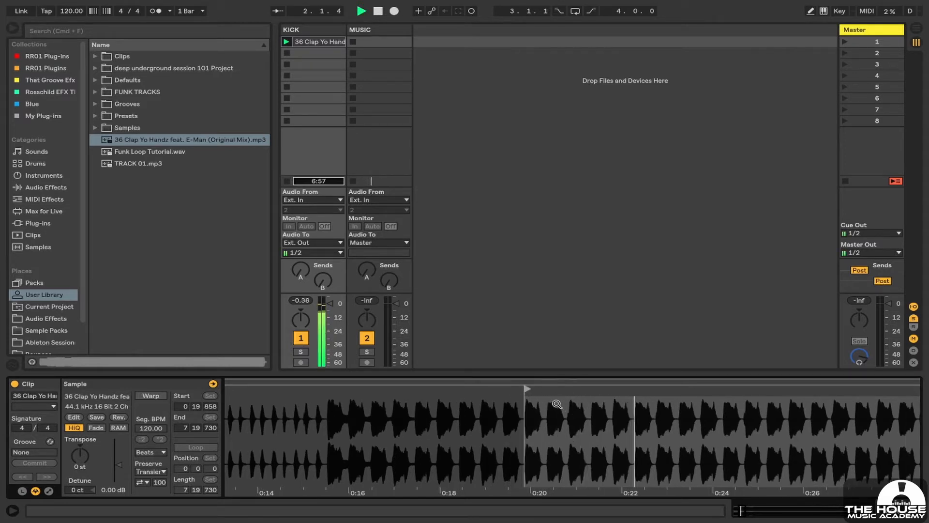
# Move the KICK clip's start marker to 0:21.327, at the onset of a kick hit, and audition playback from it
pyautogui.press('space')
pyautogui.moveTo(526, 388); pyautogui.dragTo(592, 389)
pyautogui.press('space')
pyautogui.moveTo(598, 425); pyautogui.dragTo(511, 426)
pyautogui.press('space')
pyautogui.press('space')
pyautogui.press('space')
pyautogui.moveTo(476, 388); pyautogui.dragTo(487, 387)
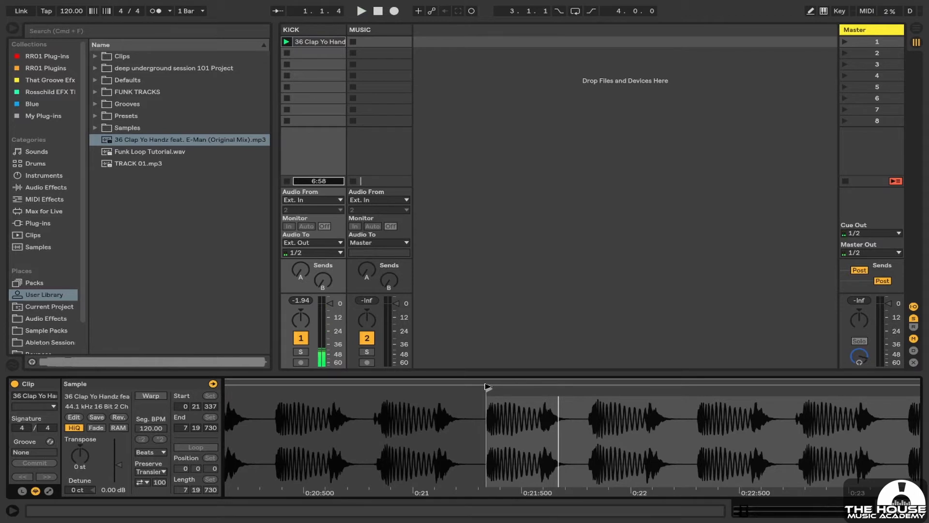
pyautogui.press('space')
pyautogui.moveTo(486, 426); pyautogui.dragTo(378, 383)
pyautogui.moveTo(378, 429); pyautogui.dragTo(380, 430)
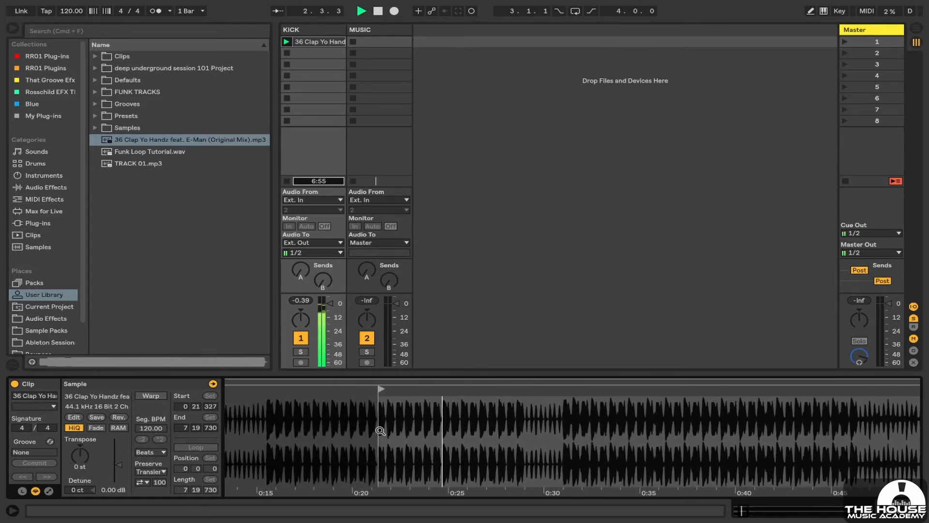
pyautogui.press('space')
pyautogui.press('space')
pyautogui.press('space')
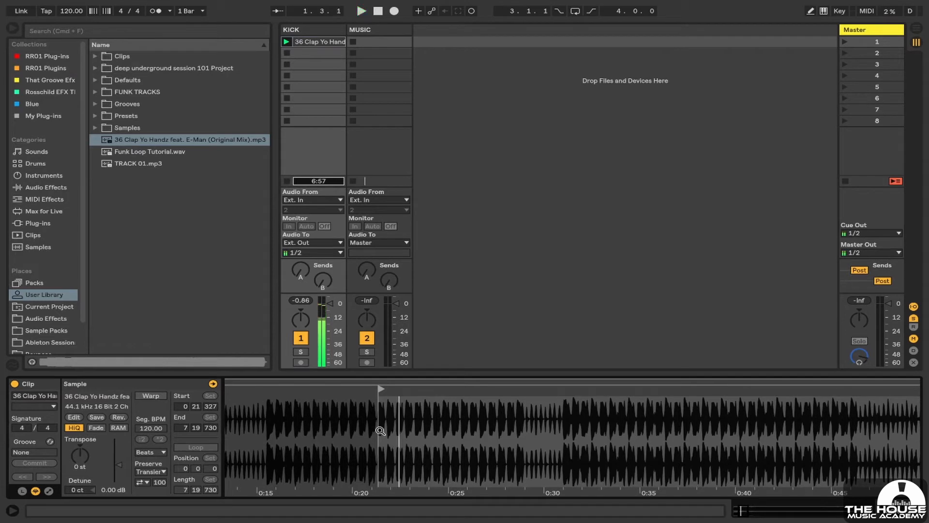
# Copy the KICK clip into the MUSIC track's first clip slot and launch the copy
pyautogui.click(306, 42)
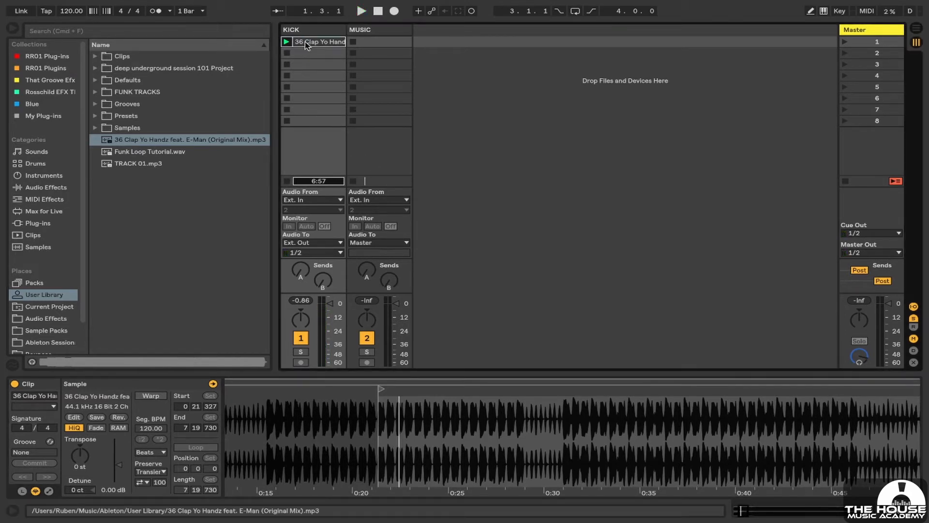
pyautogui.moveTo(305, 44); pyautogui.dragTo(374, 43)
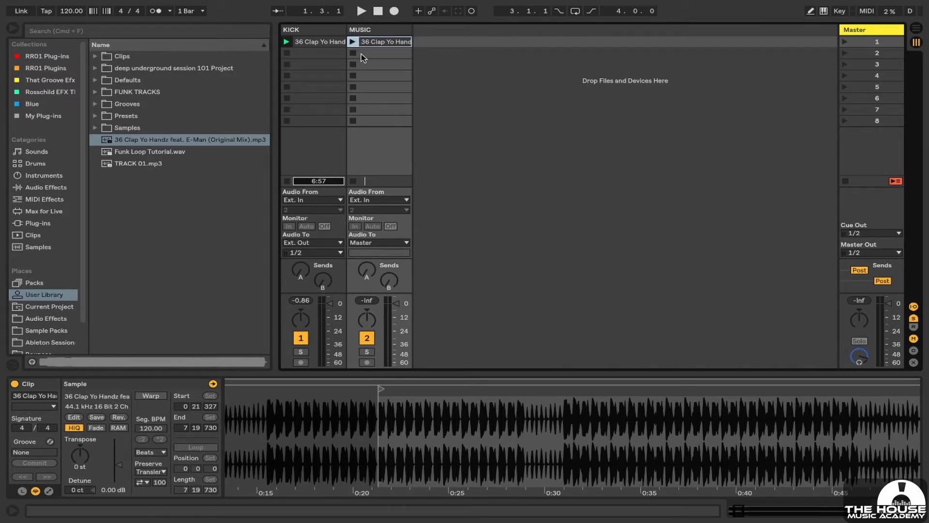
pyautogui.click(353, 42)
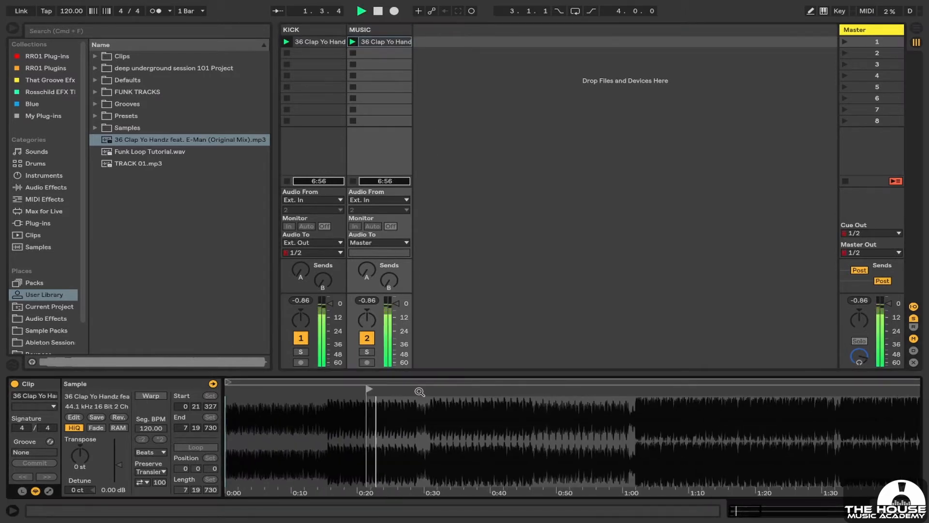
# Mute the KICK track and route the MUSIC track's audio output to Ext. Out
pyautogui.click(301, 338)
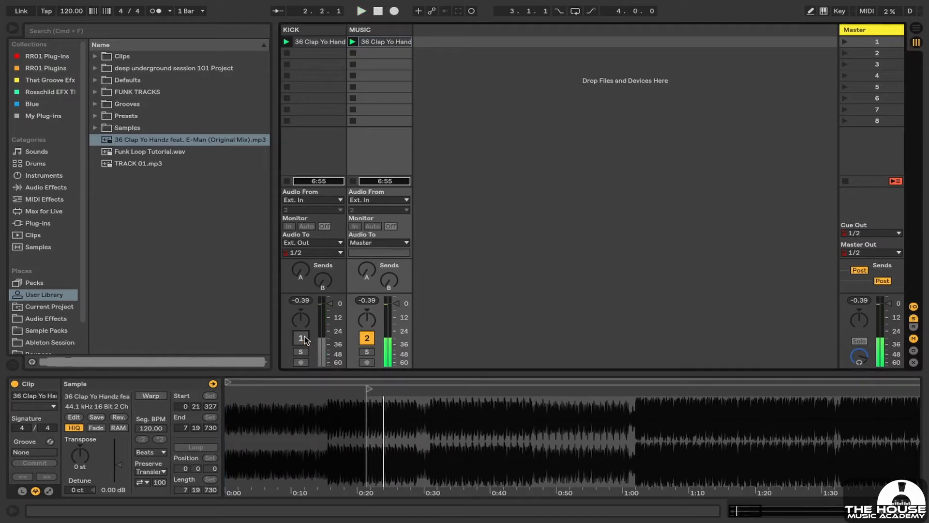
pyautogui.click(372, 242)
pyautogui.click(373, 243)
pyautogui.click(373, 243)
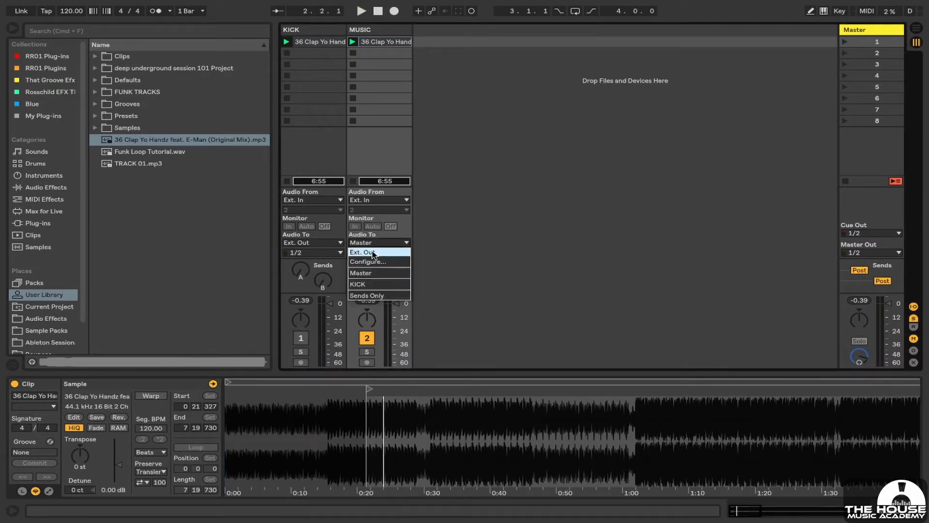
pyautogui.click(375, 253)
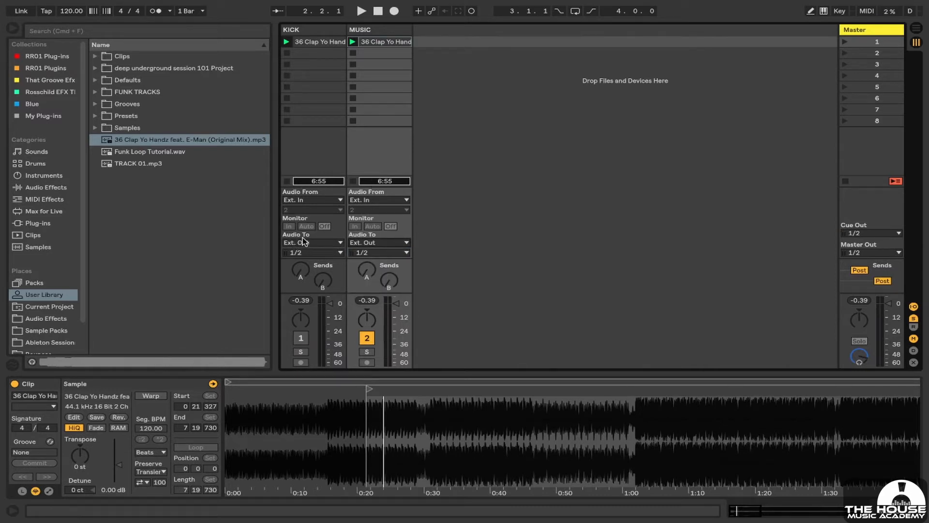
# Audition the MUSIC track from its current start marker while the KICK track stays muted
pyautogui.click(368, 29)
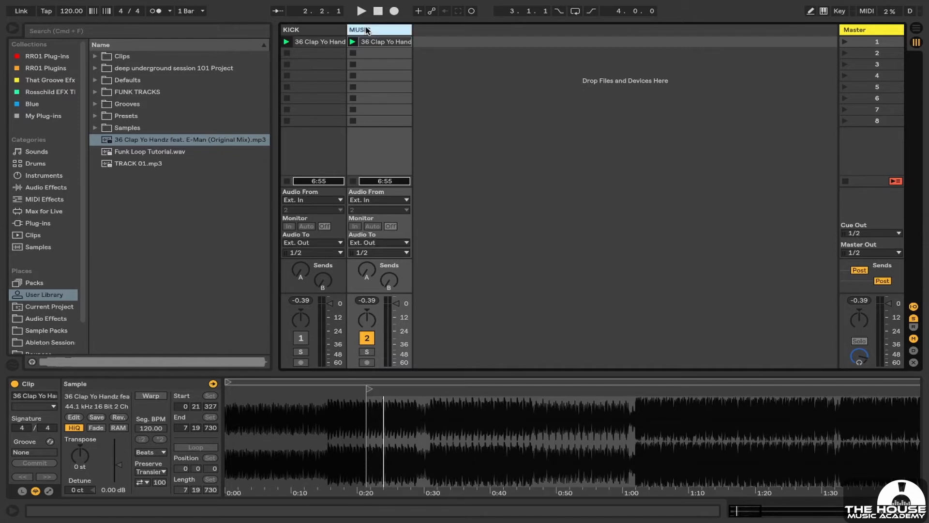
pyautogui.click(302, 339)
pyautogui.click(302, 339)
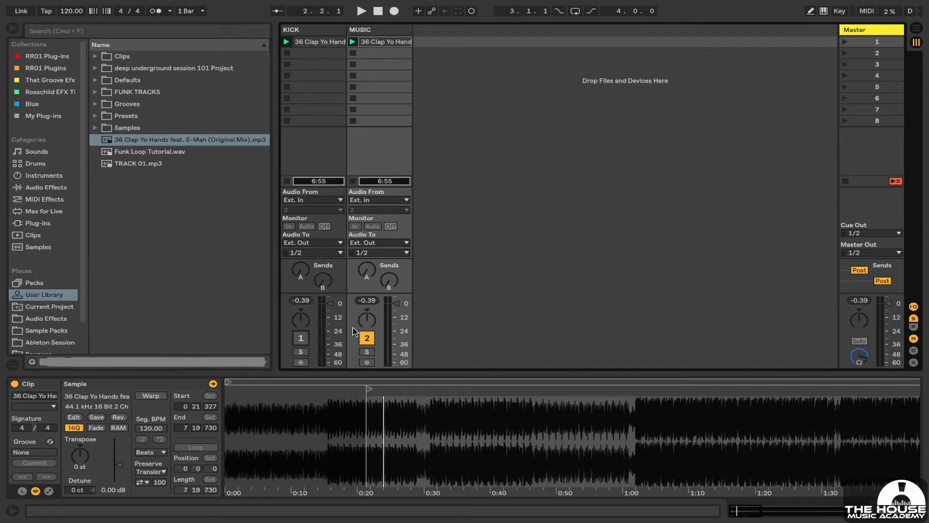
pyautogui.press('space')
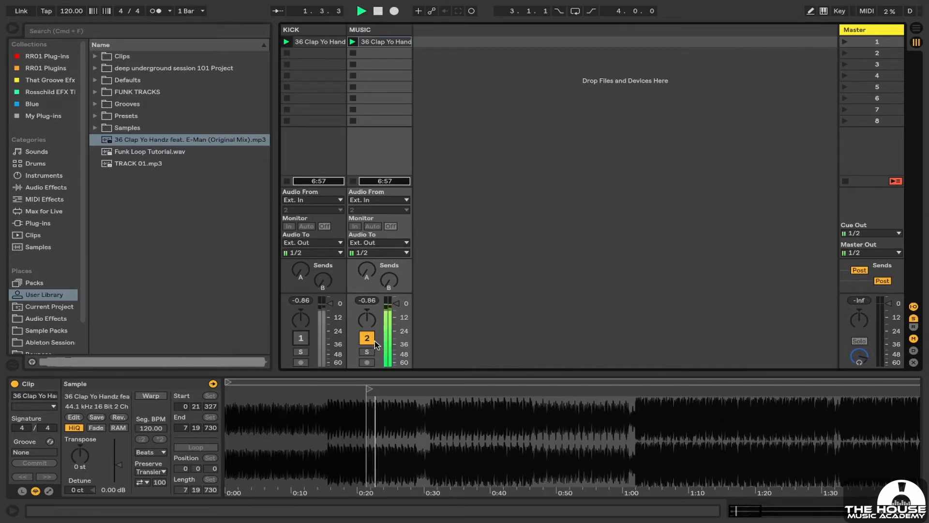
pyautogui.press('space')
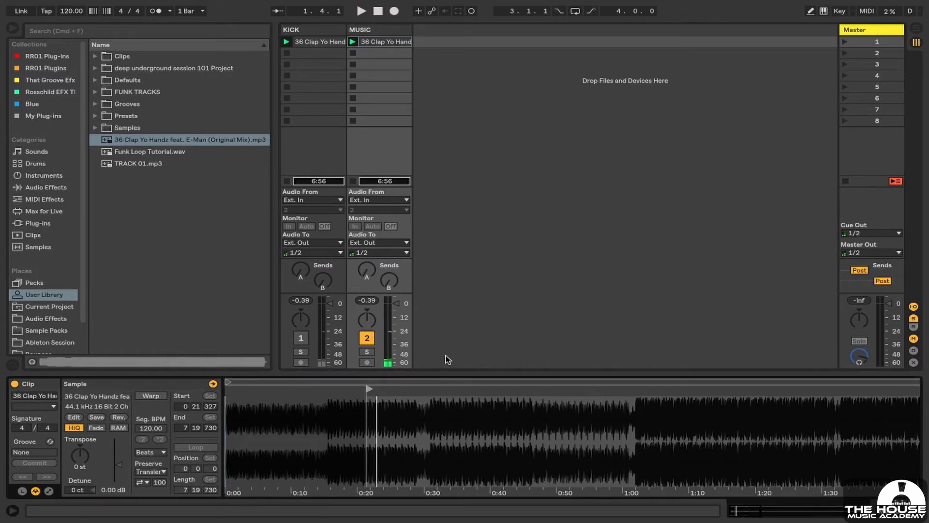
# Move the MUSIC clip's start marker to 2:03.500 and audition playback from that section
pyautogui.moveTo(334, 441)
pyautogui.mouseDown()
pyautogui.moveTo(334, 392)
pyautogui.moveTo(285, 382)
pyautogui.moveTo(433, 398)
pyautogui.moveTo(439, 443)
pyautogui.mouseUp()
pyautogui.press('space')
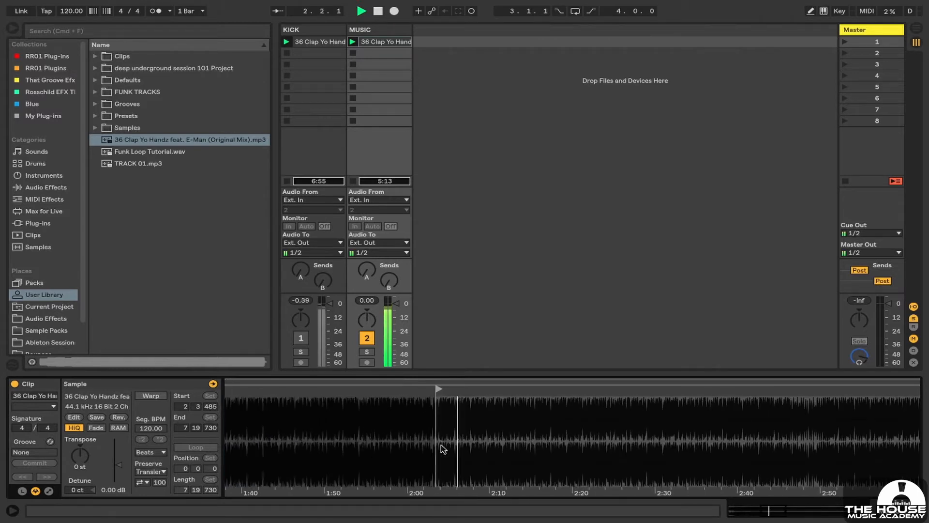
pyautogui.moveTo(444, 383); pyautogui.dragTo(446, 423)
pyautogui.press('space')
pyautogui.press('space')
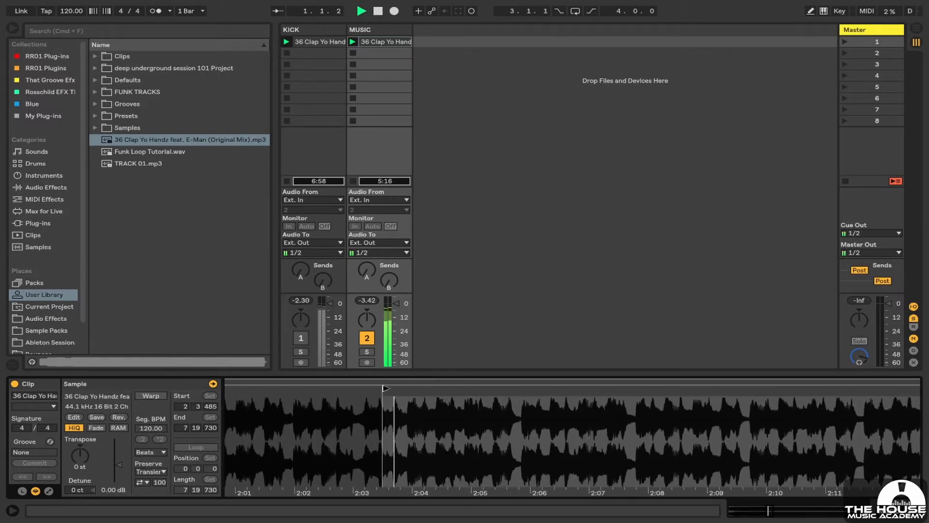
pyautogui.moveTo(385, 388); pyautogui.dragTo(386, 388)
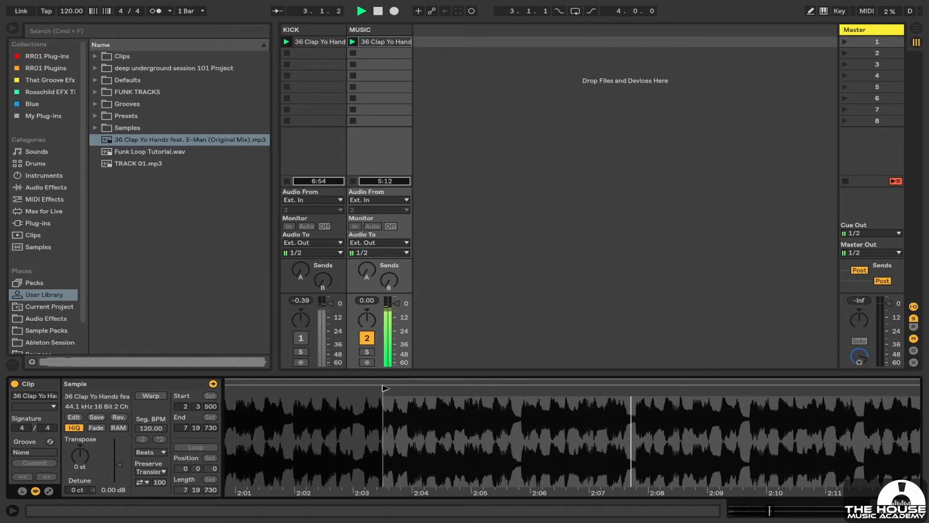
# Move the MUSIC clip's start marker to 2:07.750, at the start of a phrase, and audition playback from it
pyautogui.press('space')
pyautogui.moveTo(385, 388); pyautogui.dragTo(636, 388)
pyautogui.press('space')
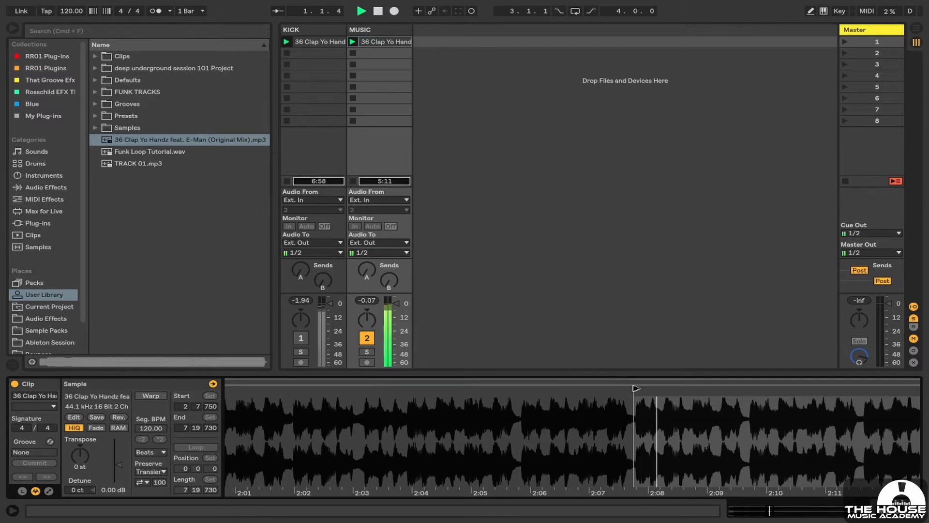
pyautogui.moveTo(313, 440)
pyautogui.mouseDown()
pyautogui.moveTo(229, 440)
pyautogui.moveTo(288, 440)
pyautogui.mouseUp()
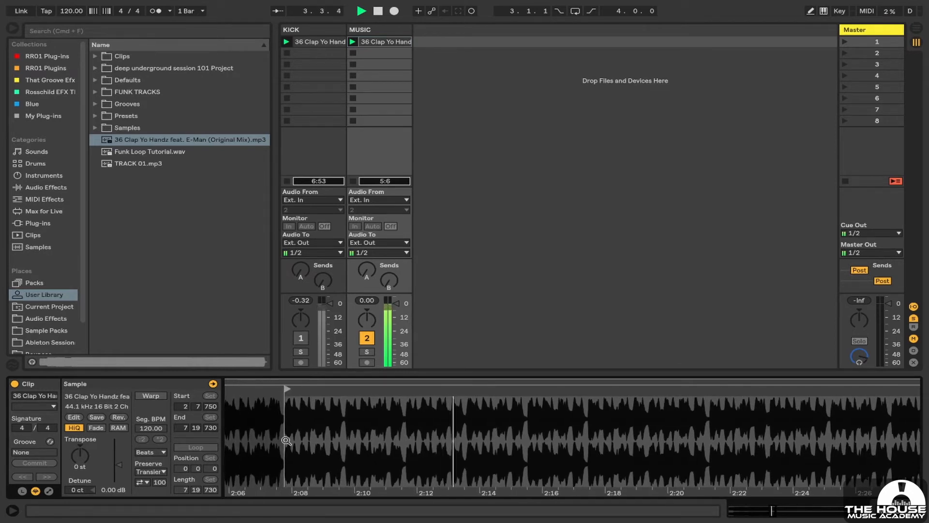
# Compare the MUSIC and KICK tracks by soloing each in turn and playing from its start marker, ending on MUSIC
pyautogui.click(367, 351)
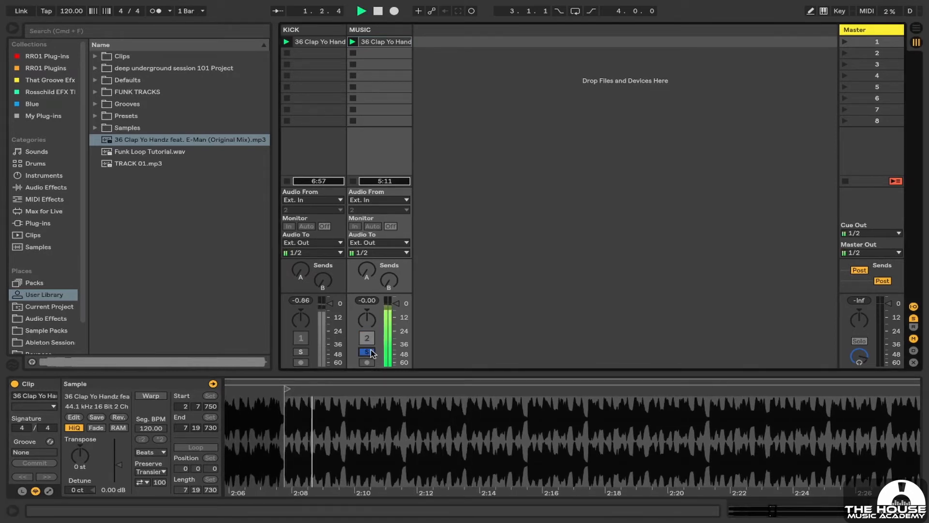
pyautogui.press('space')
pyautogui.press('space')
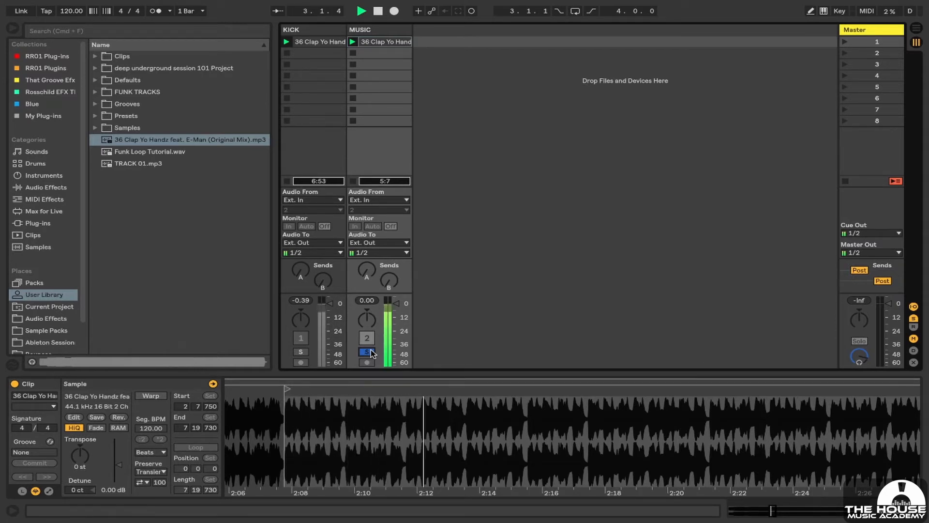
pyautogui.click(300, 352)
pyautogui.press('space')
pyautogui.press('space')
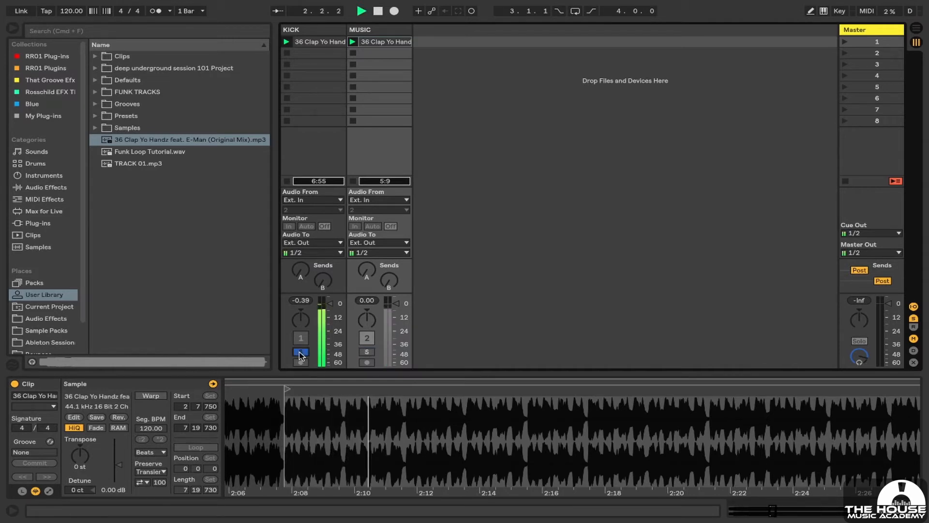
pyautogui.click(368, 353)
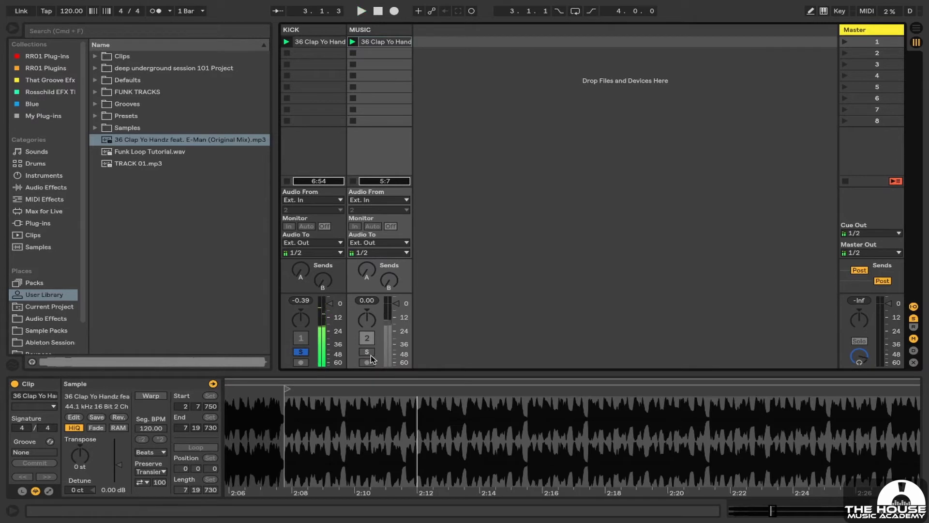
pyautogui.press('space')
pyautogui.press('space')
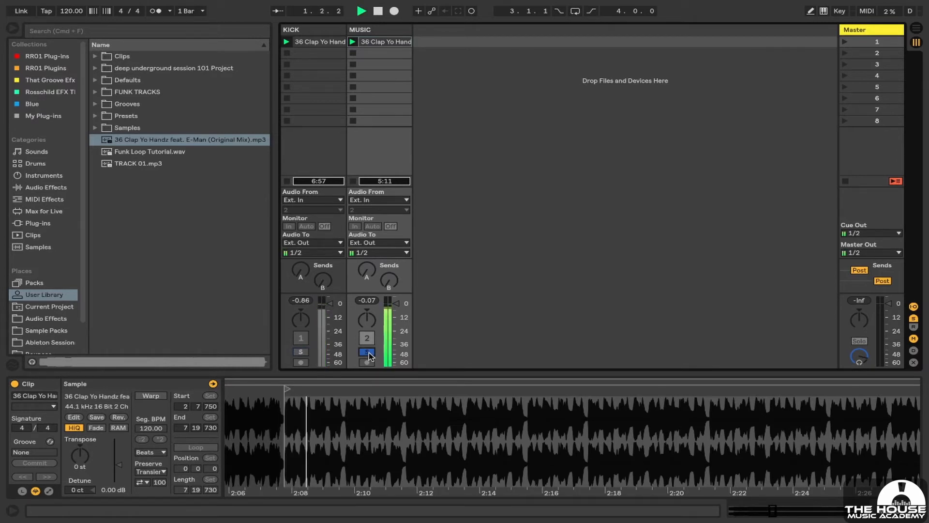
pyautogui.press('space')
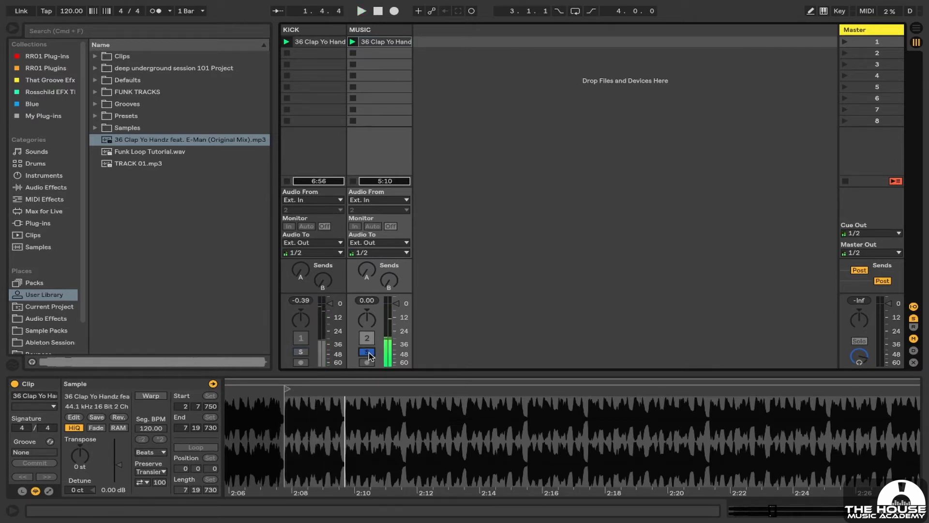
# Group the KICK and MUSIC tracks and rename the group REFERENCE TRACKS
pyautogui.click(379, 28)
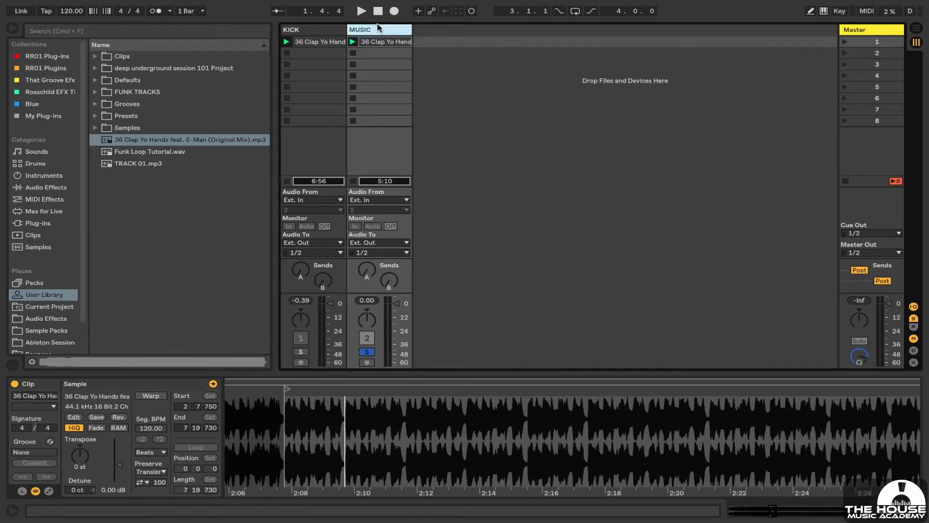
pyautogui.keyDown('shift'); pyautogui.click(308, 30); pyautogui.keyUp('shift')
pyautogui.click(352, 30)
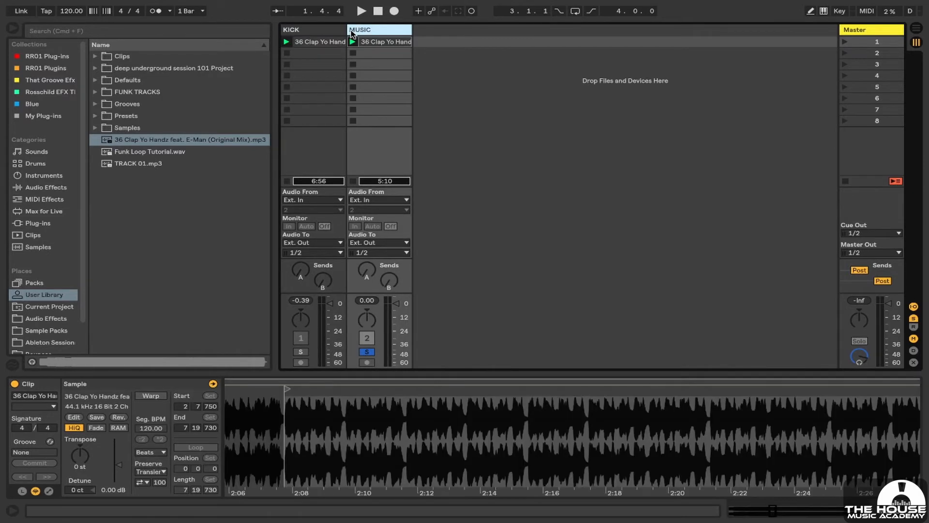
pyautogui.keyDown('shift'); pyautogui.click(317, 31); pyautogui.keyUp('shift')
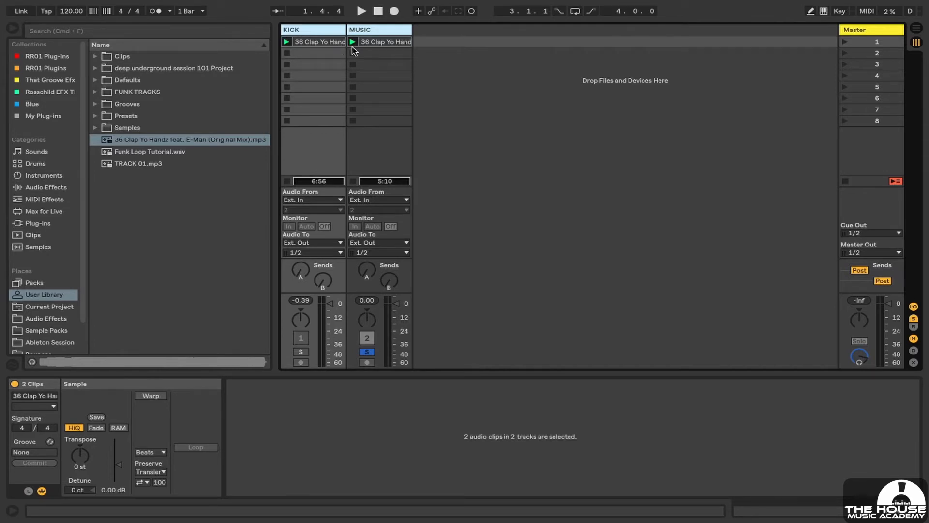
pyautogui.press('super+g')
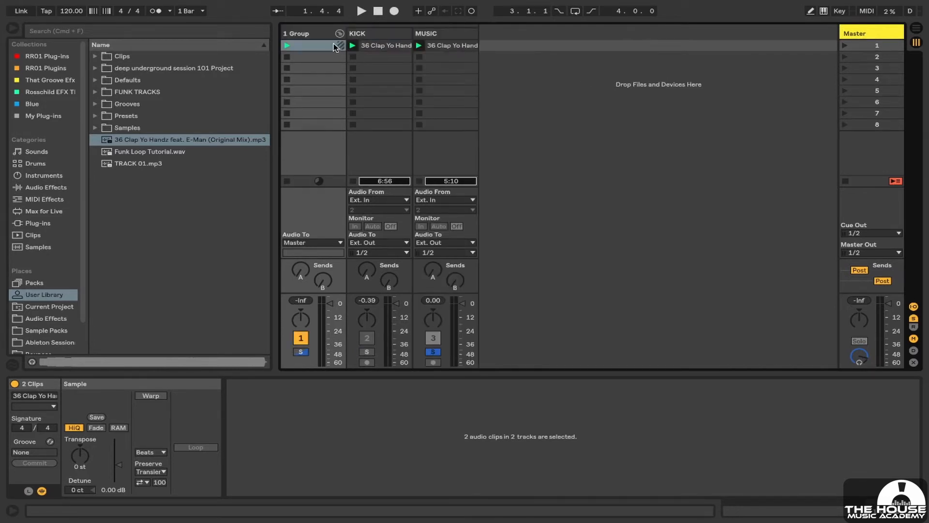
pyautogui.press('super+r')
pyautogui.write('RE')
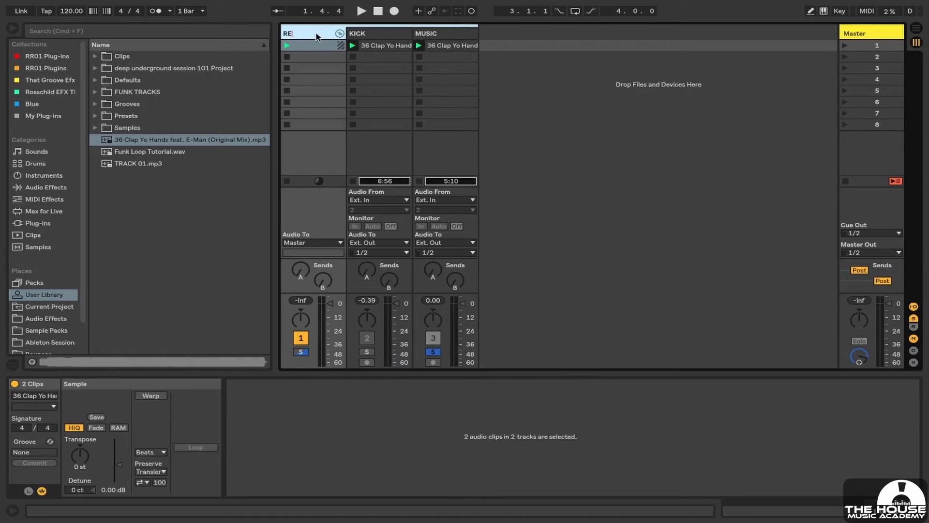
pyautogui.write('FERENCE TR')
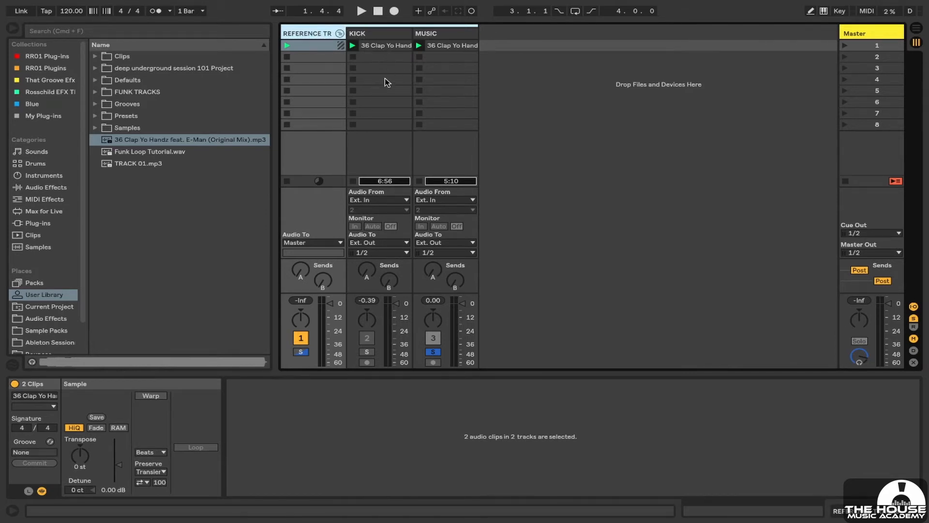
# Solo the KICK track inside the REFERENCE TRACKS group and audition it from its start marker
pyautogui.click(380, 34)
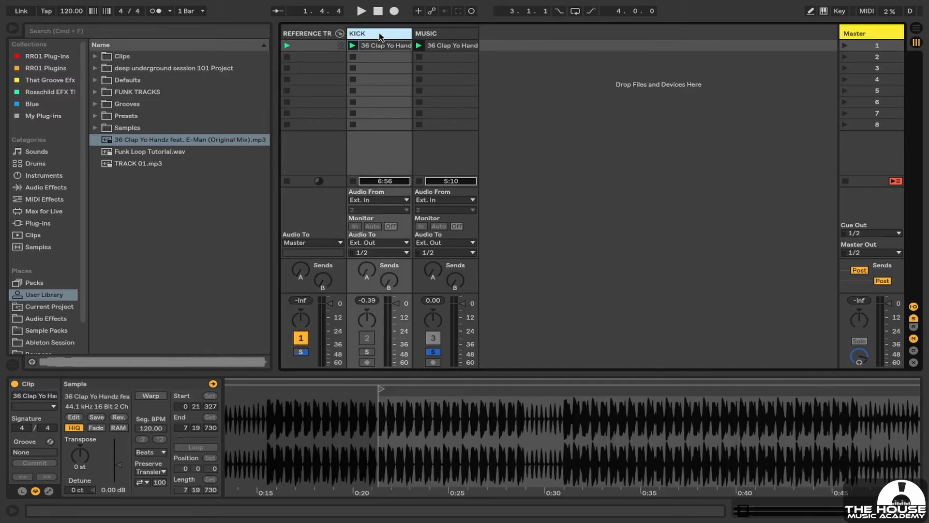
pyautogui.press('Right')
pyautogui.click(385, 34)
pyautogui.press('space')
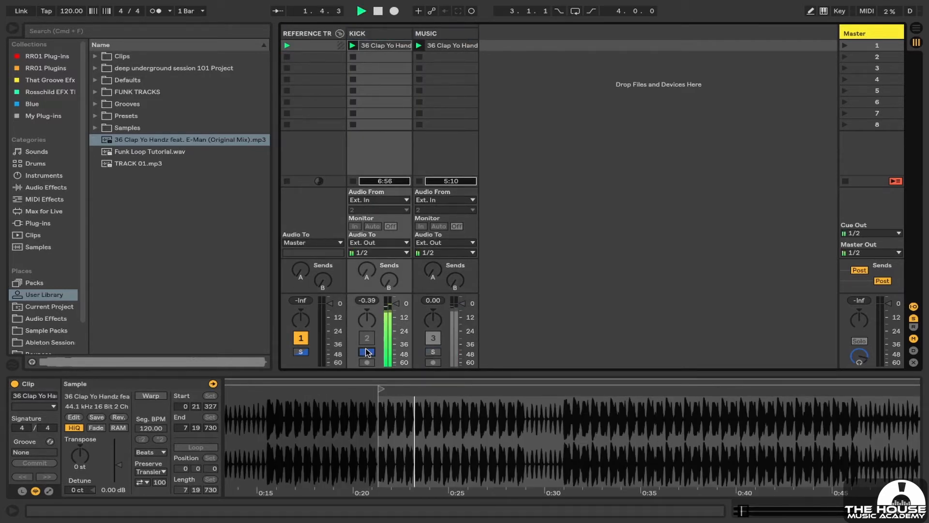
pyautogui.click(366, 351)
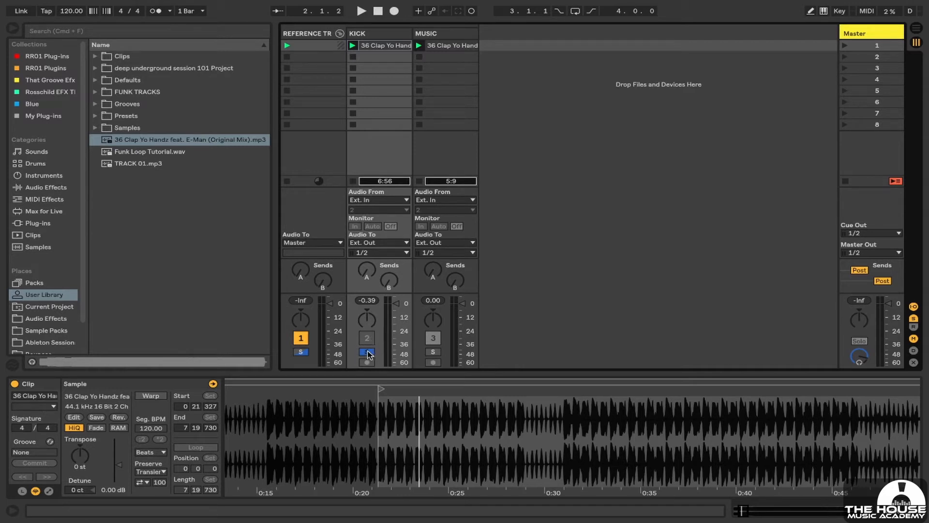
pyautogui.click(372, 35)
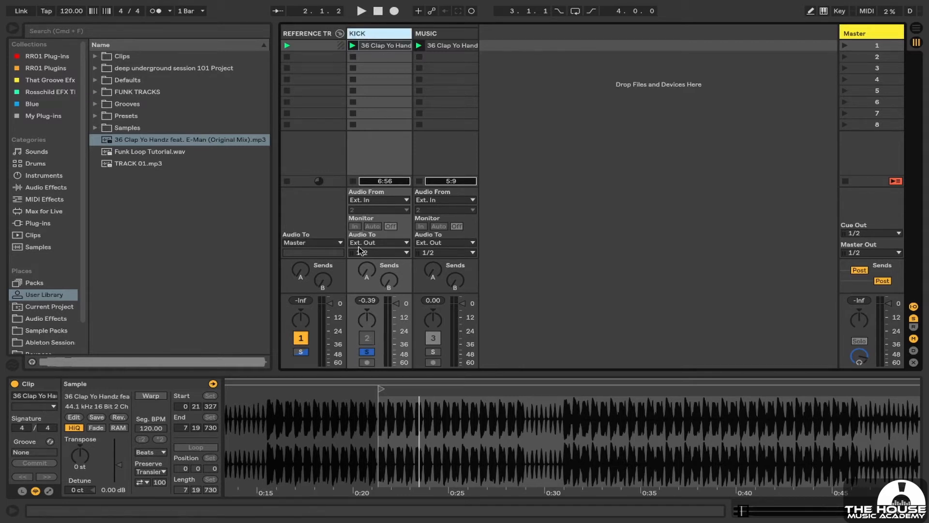
pyautogui.press('space')
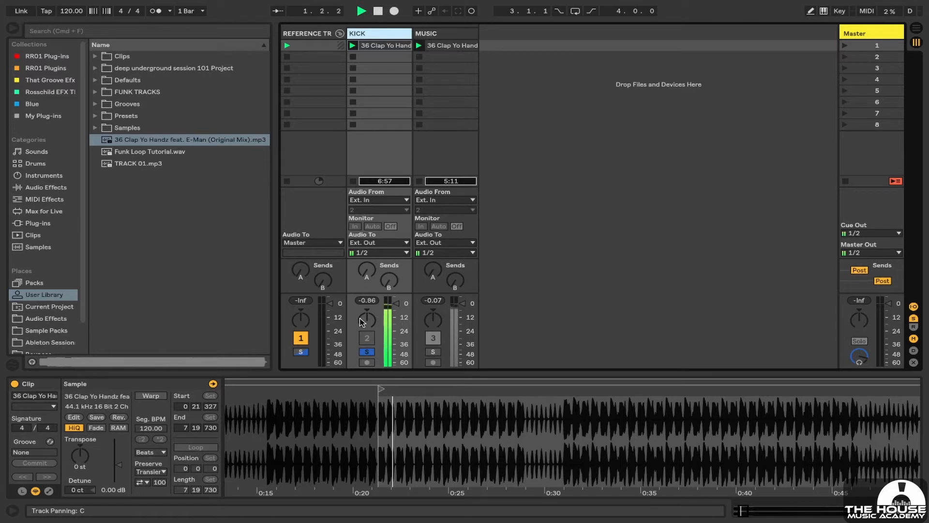
pyautogui.press('space')
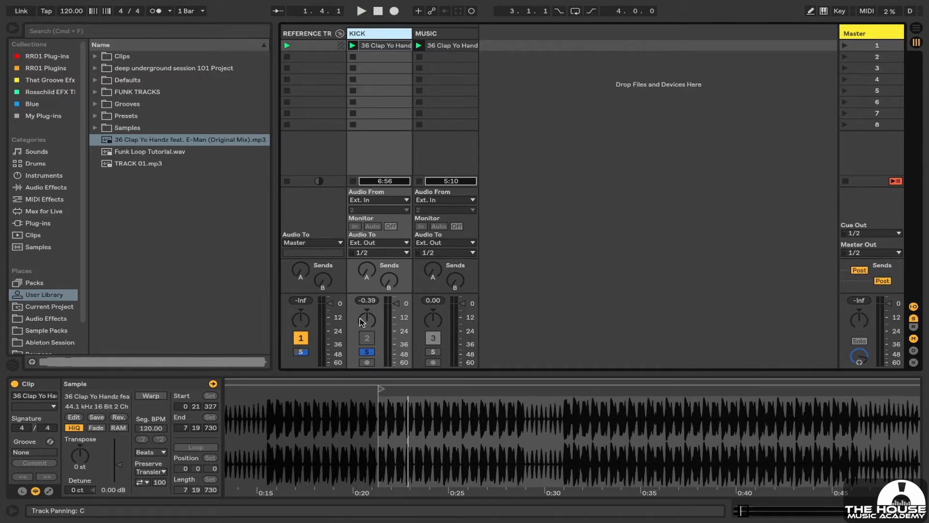
# Turn off the KICK track's solo and briefly audition the group without any solo
pyautogui.click(367, 352)
pyautogui.press('space')
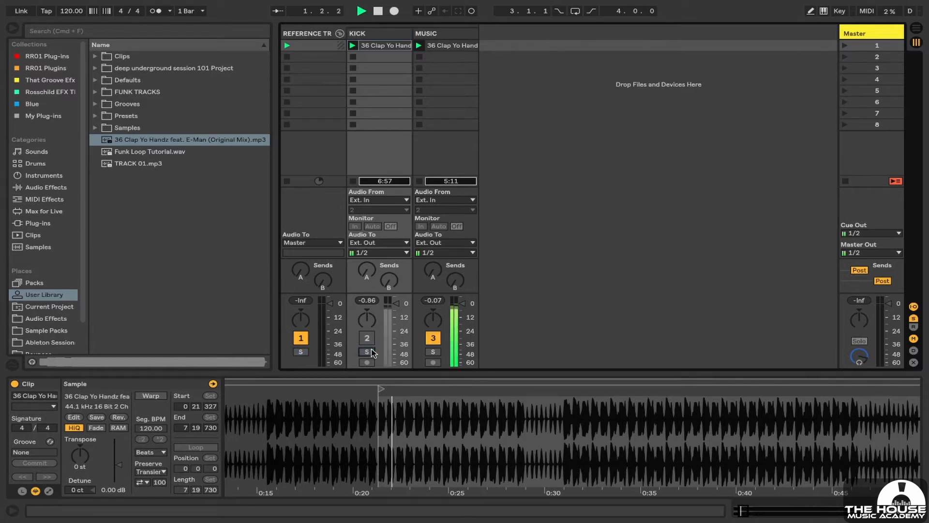
pyautogui.press('space')
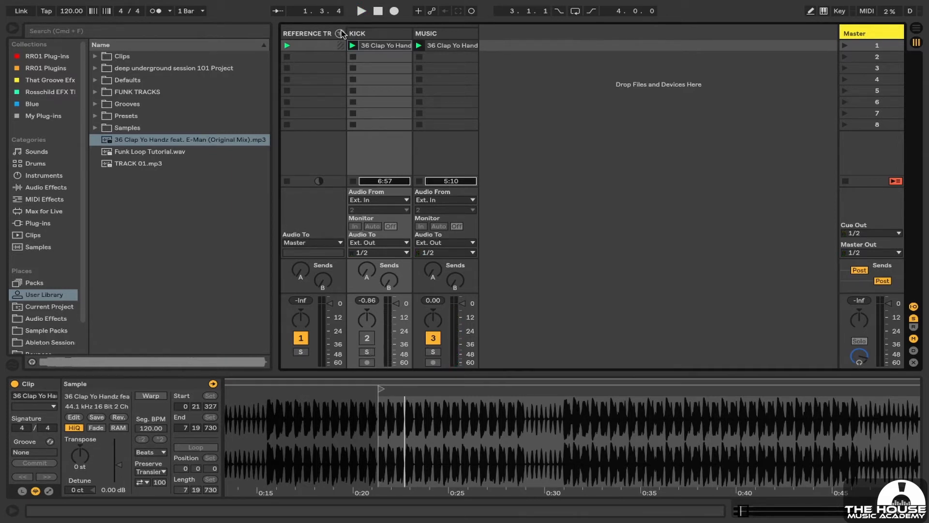
# Collapse the REFERENCE TRACKS group, then browse Audio Effects and Sample Packs before returning to the User Library
pyautogui.click(340, 33)
pyautogui.click(322, 32)
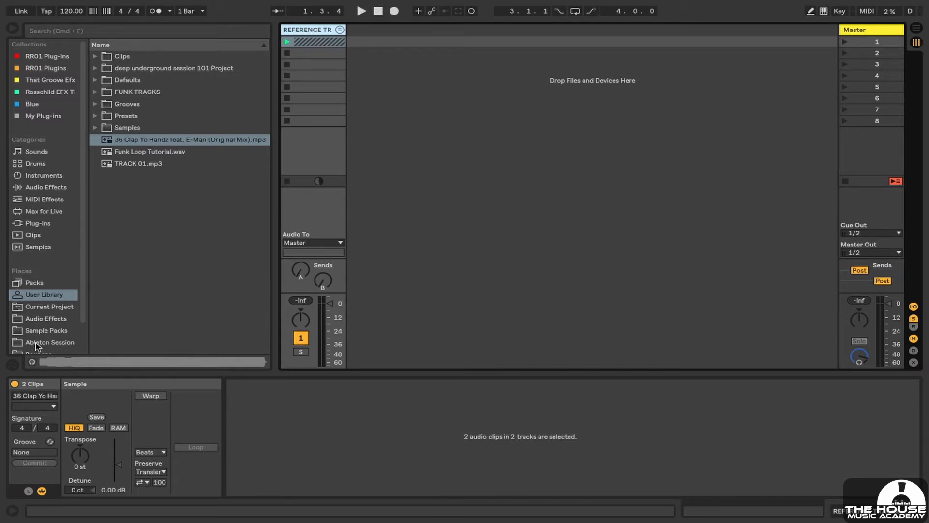
pyautogui.scroll(-2, 49, 201)
pyautogui.click(47, 287)
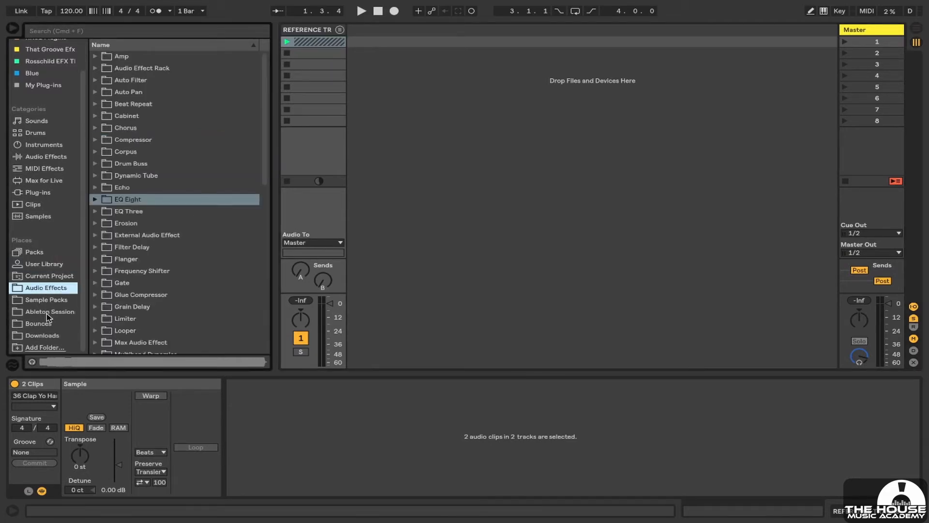
pyautogui.click(46, 301)
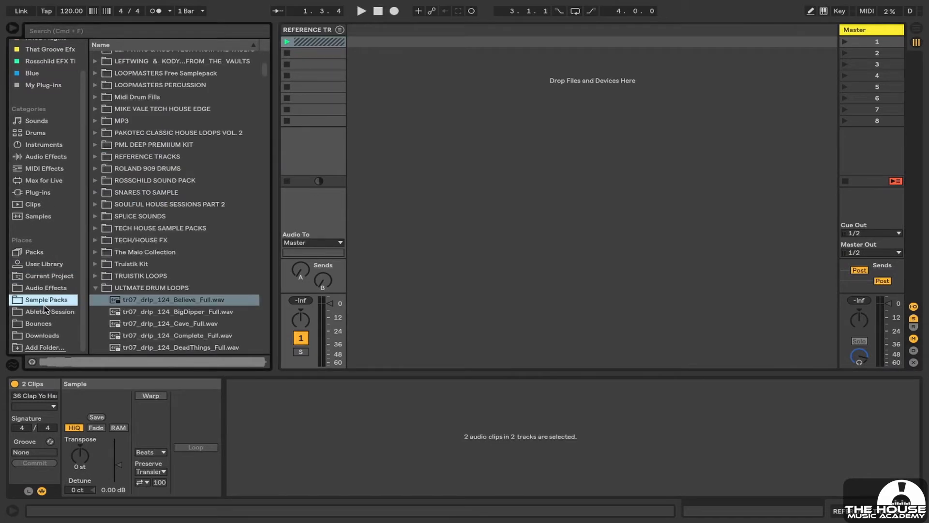
pyautogui.click(44, 263)
# Save the REFERENCE TRACKS group to the User Library as REFERENCE TRACKS.als
pyautogui.click(316, 30)
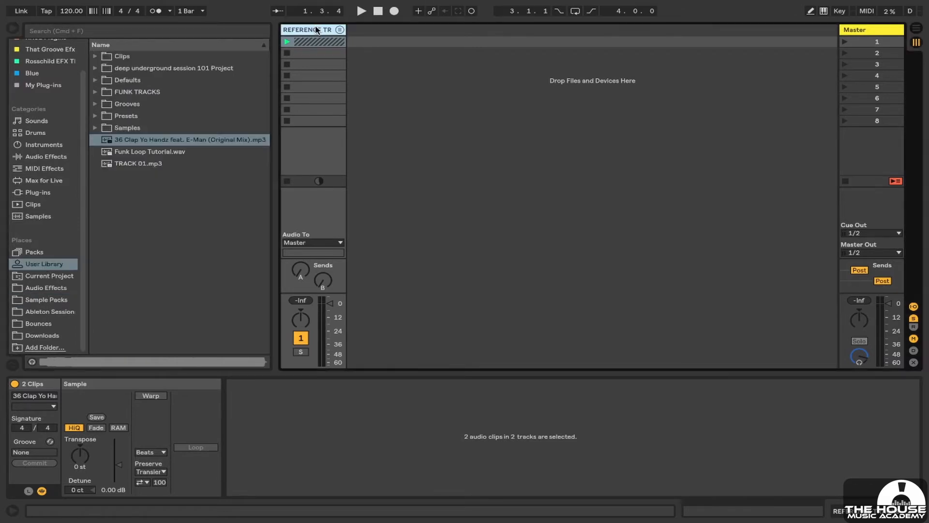
pyautogui.moveTo(312, 31); pyautogui.dragTo(138, 220)
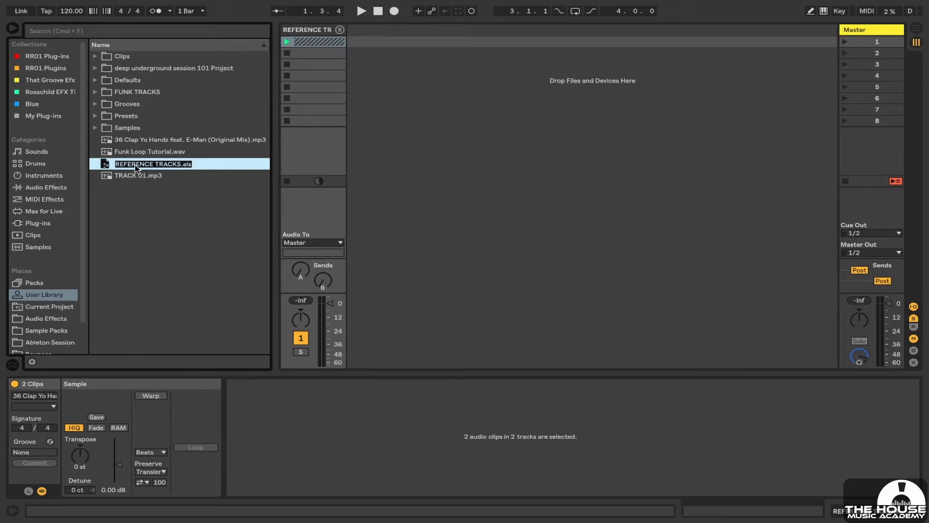
pyautogui.press('Return')
pyautogui.click(319, 31)
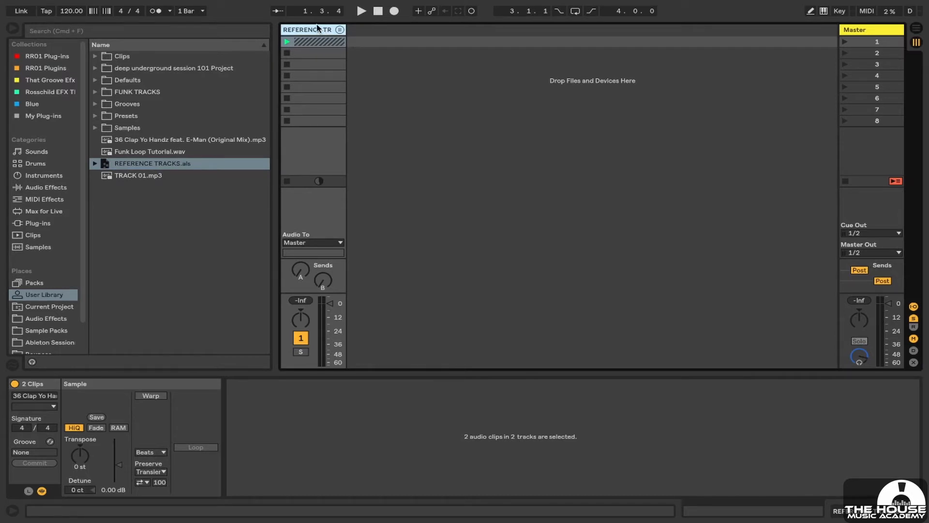
# Add a new audio track and delete the REFERENCE TRACKS group from the set
pyautogui.press('super+t')
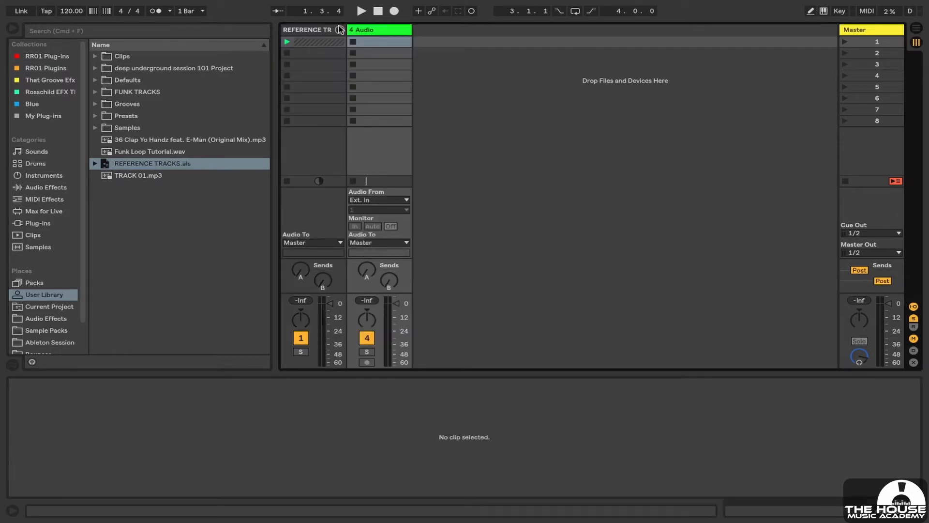
pyautogui.click(317, 32)
pyautogui.press('Delete')
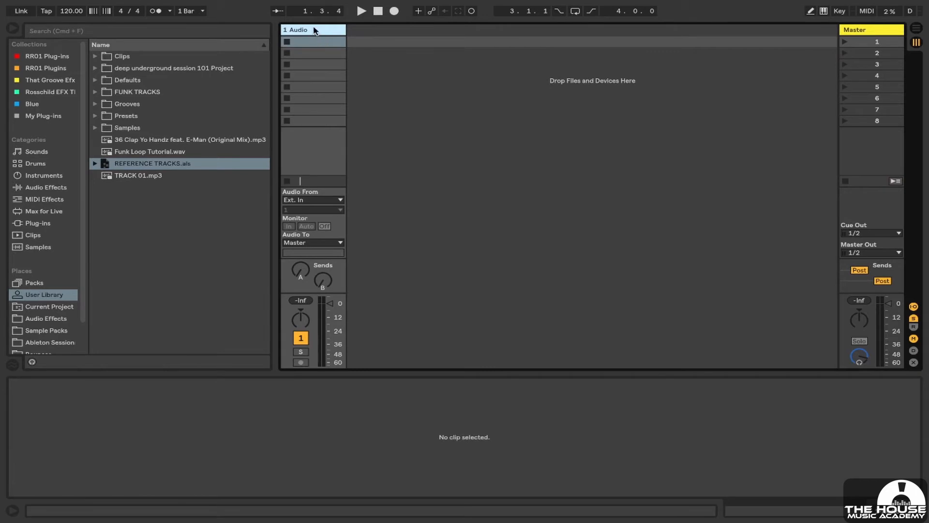
pyautogui.click(316, 120)
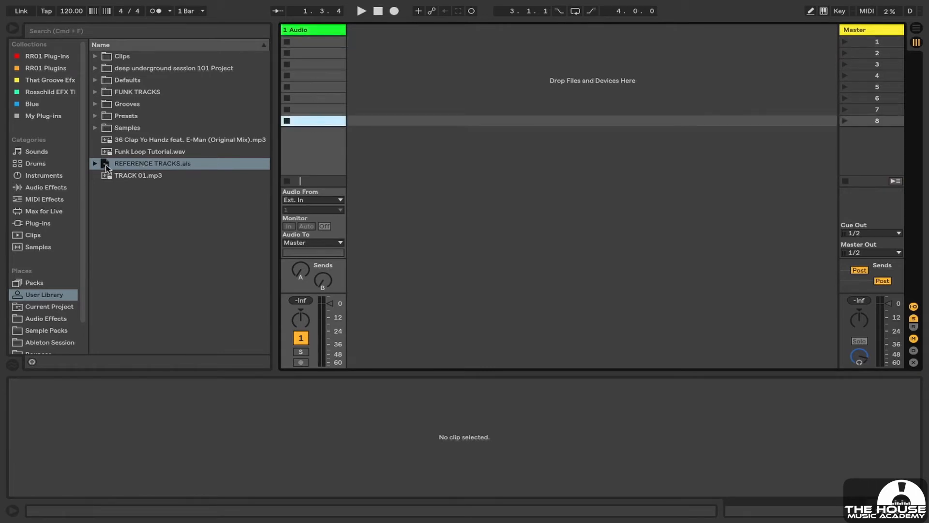
# Load REFERENCE TRACKS.als from the User Library beside the audio track and audition its KICK and MUSIC clips, soloing each track
pyautogui.moveTo(106, 163); pyautogui.dragTo(359, 30)
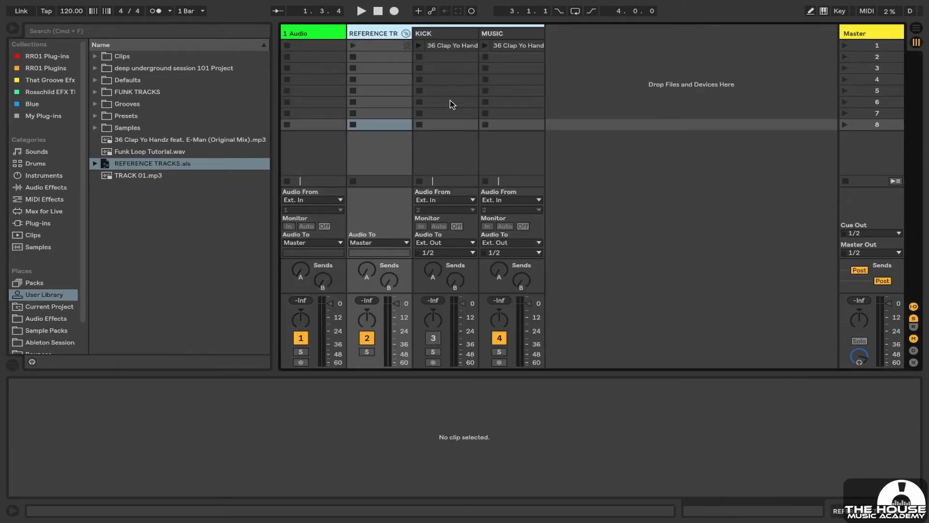
pyautogui.click(532, 68)
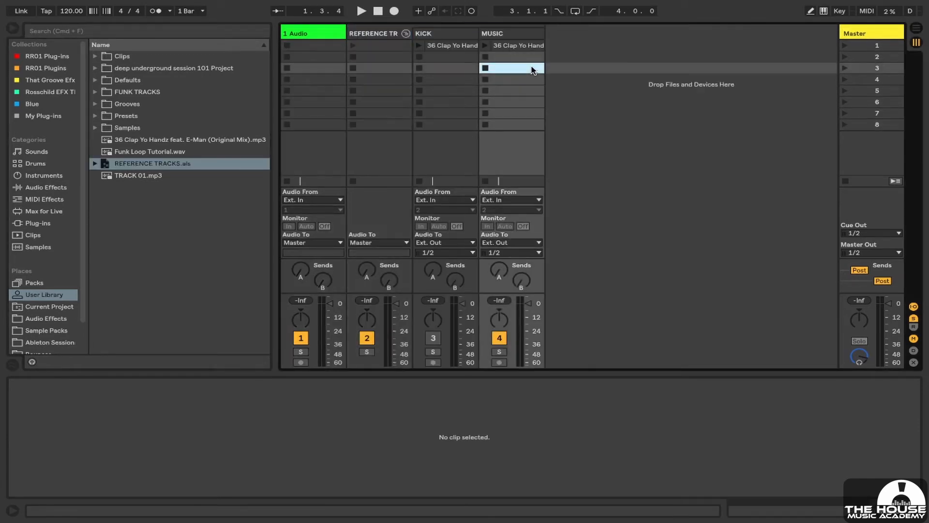
pyautogui.click(418, 45)
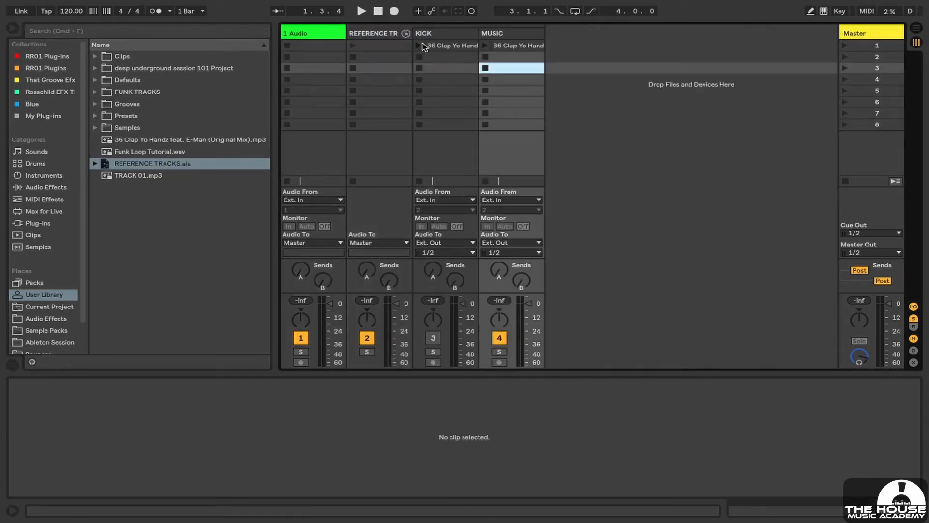
pyautogui.click(433, 352)
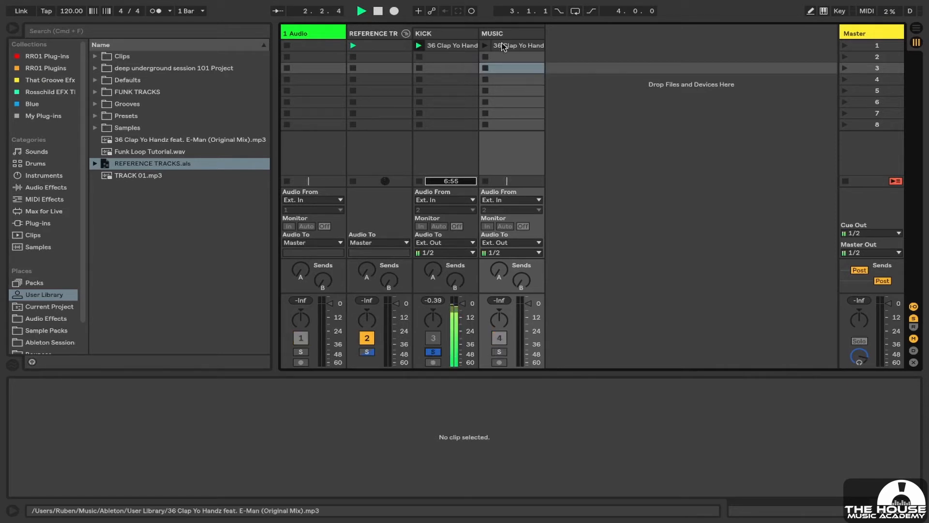
pyautogui.click(499, 351)
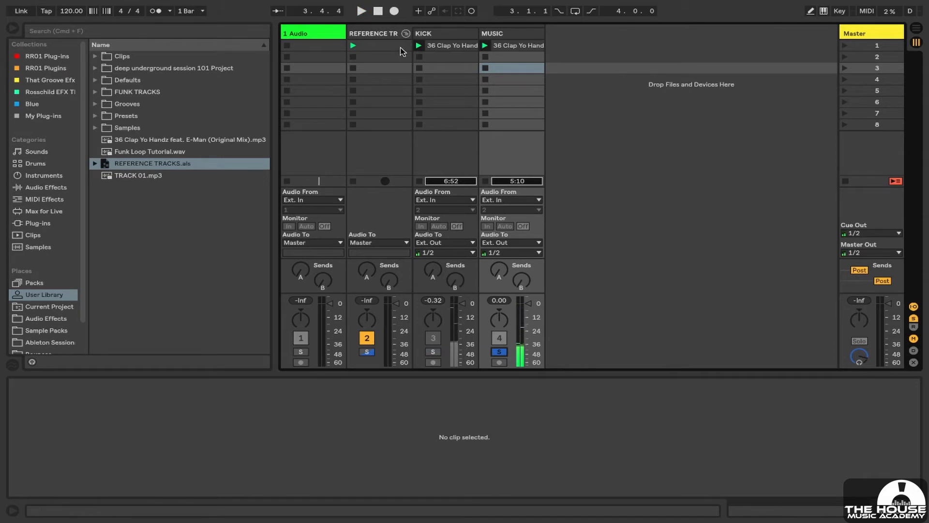
# Delete the REFERENCE TRACKS group and load RR01 REFERENCES FOR MIXING.als from the RR01 Plug-ins collection in its place
pyautogui.click(406, 33)
pyautogui.press('Delete')
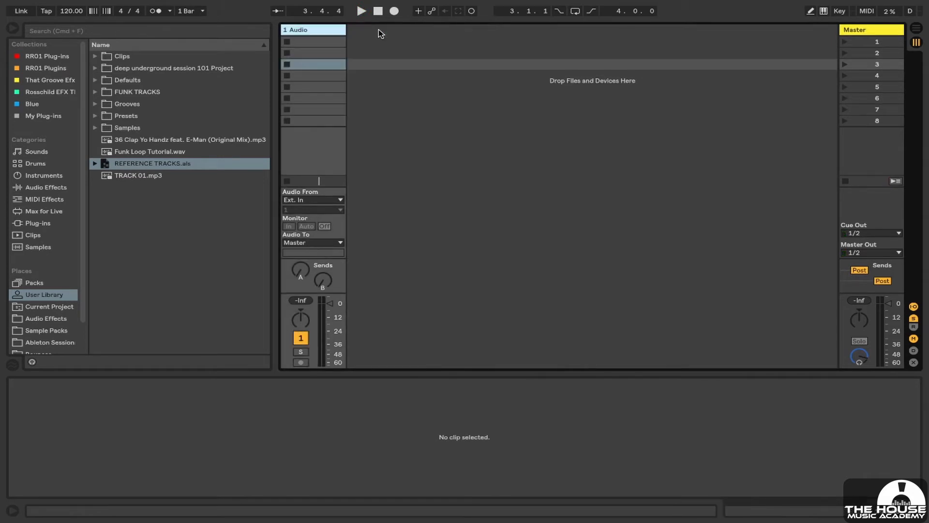
pyautogui.click(58, 59)
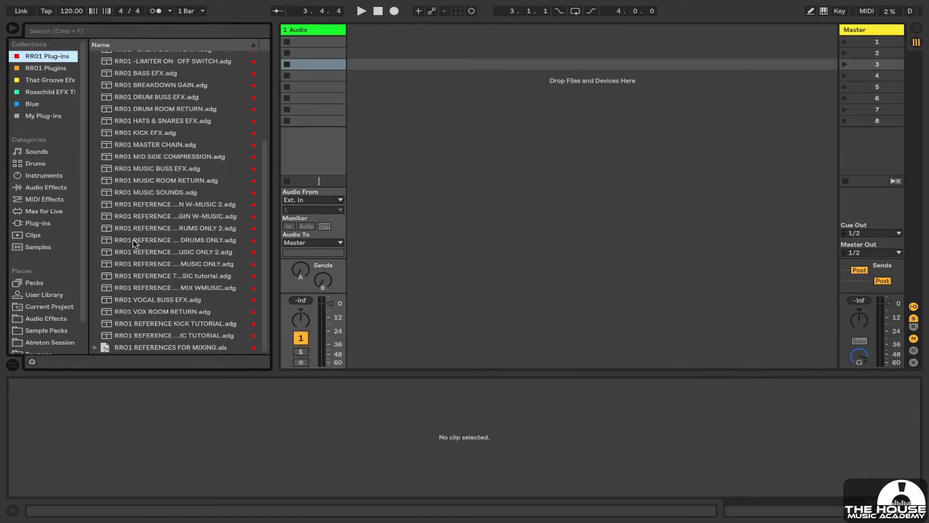
pyautogui.click(162, 348)
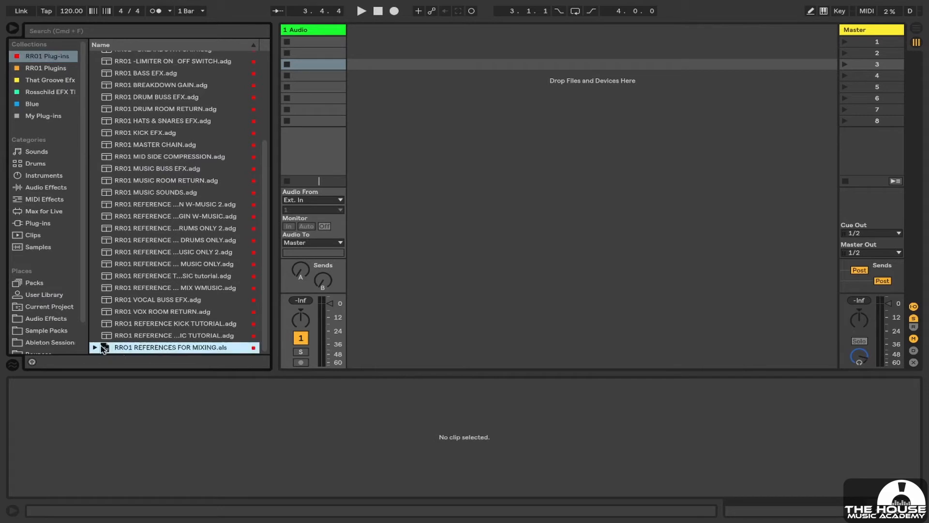
pyautogui.click(95, 348)
pyautogui.moveTo(106, 350); pyautogui.dragTo(351, 32)
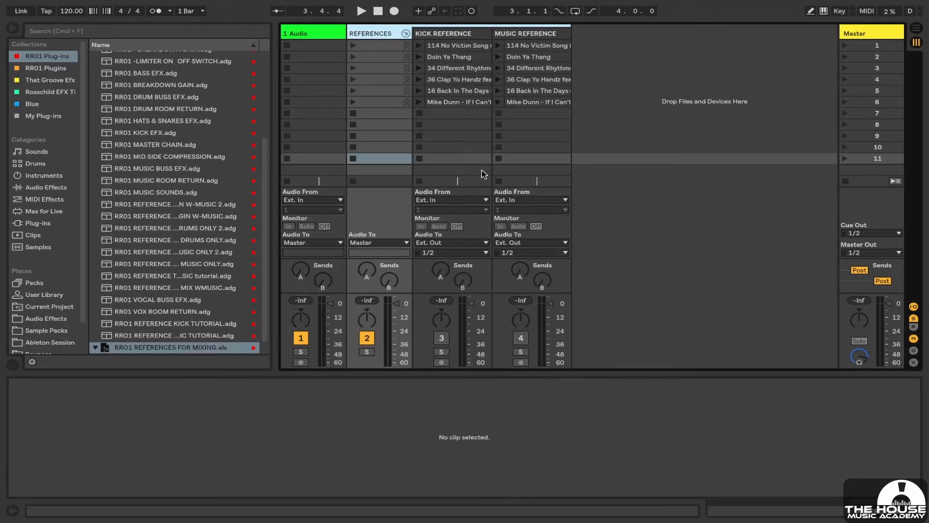
# Solo the KICK REFERENCE track and audition its first five clips in order
pyautogui.click(419, 46)
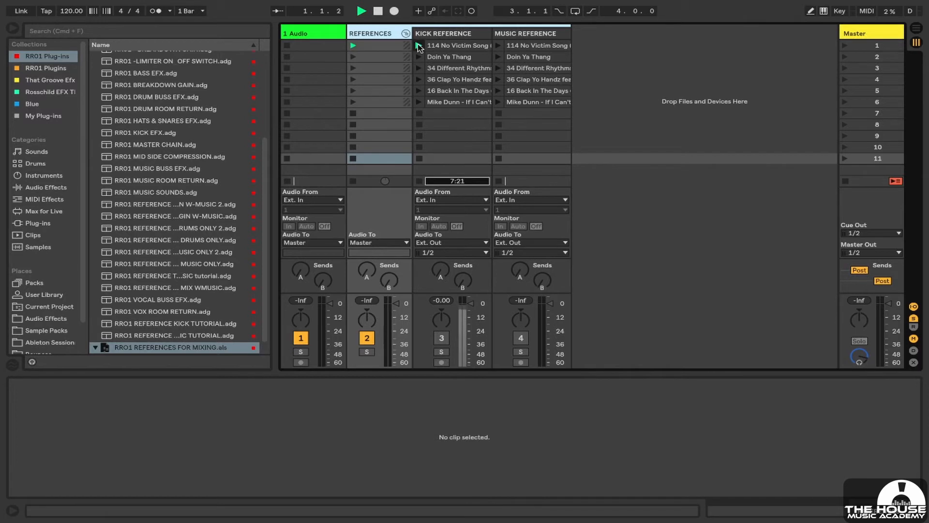
pyautogui.click(441, 352)
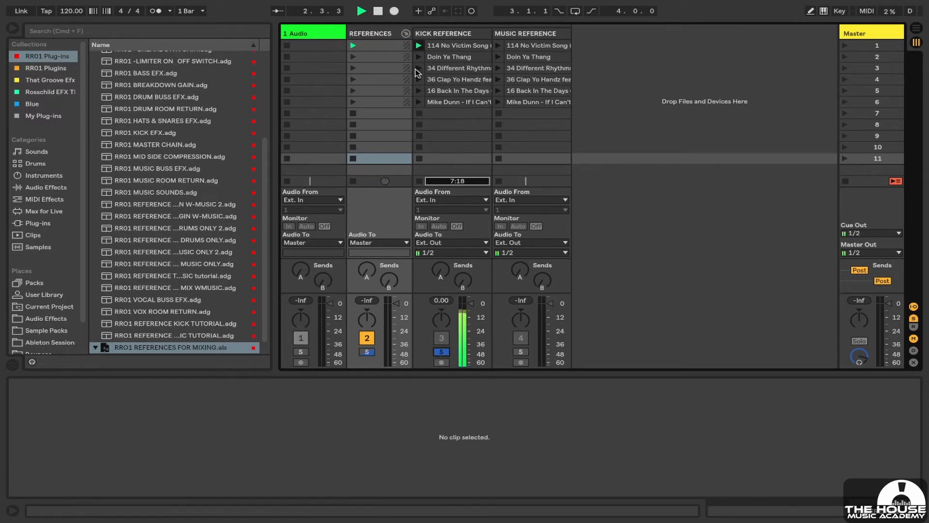
pyautogui.click(419, 57)
pyautogui.click(419, 68)
pyautogui.click(419, 79)
pyautogui.click(419, 91)
# Set the global launch quantization to None and launch the third KICK REFERENCE clip
pyautogui.click(169, 11)
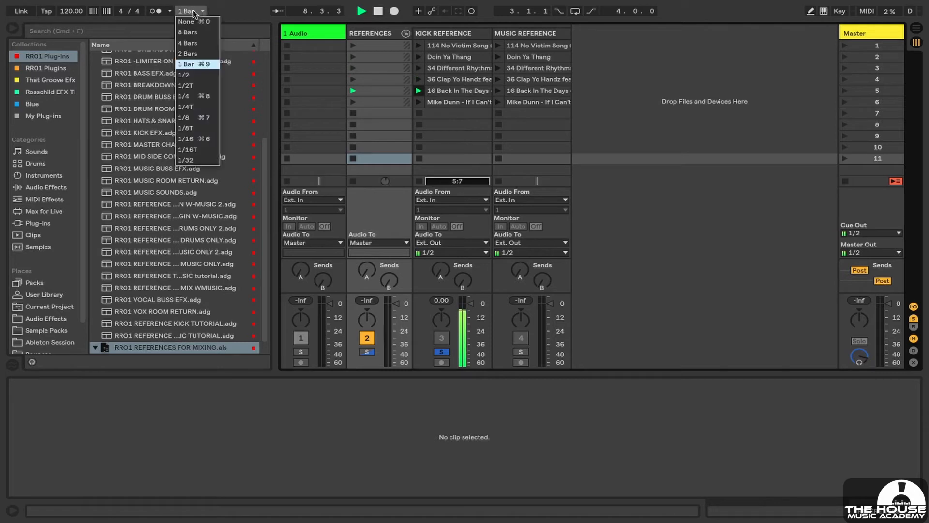
pyautogui.click(194, 16)
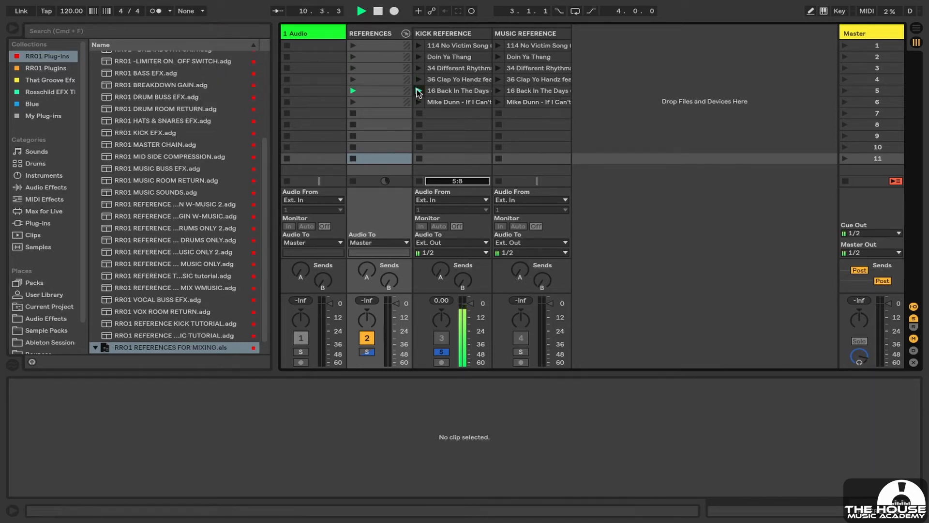
pyautogui.click(419, 69)
# Set the global launch quantization to 1 Bar and launch the fourth and fifth KICK REFERENCE clips
pyautogui.click(201, 12)
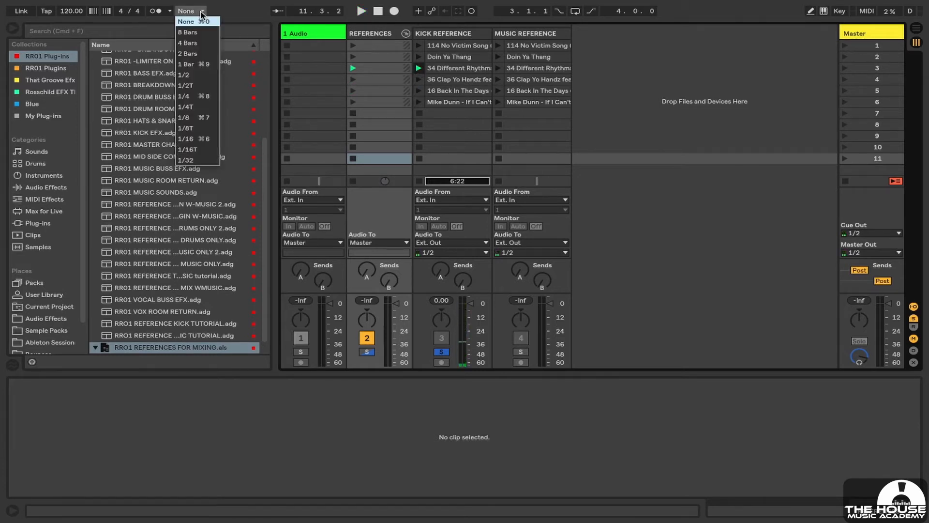
pyautogui.click(196, 65)
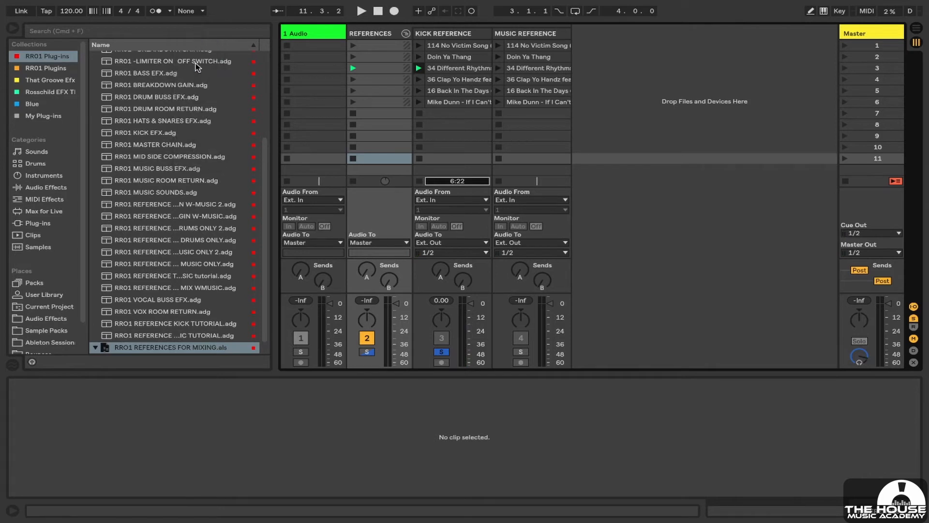
pyautogui.click(419, 78)
pyautogui.click(419, 91)
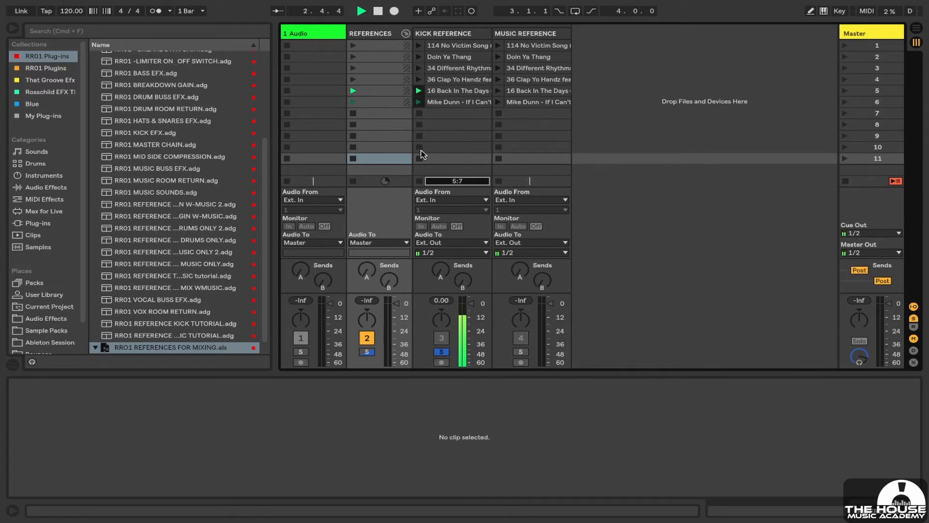
# Set the global launch quantization to None and switch between the first five KICK REFERENCE clips during playback
pyautogui.click(203, 11)
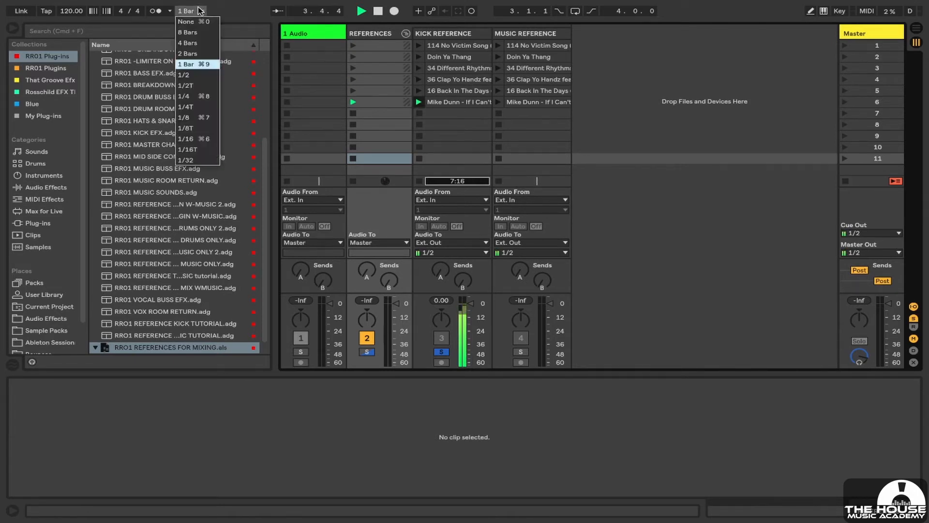
pyautogui.click(198, 22)
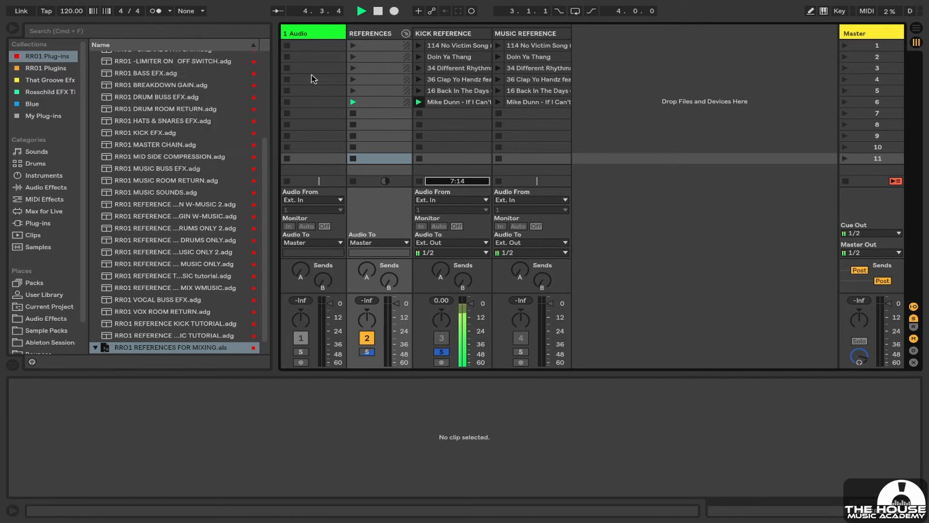
pyautogui.click(418, 68)
pyautogui.click(421, 81)
pyautogui.click(419, 90)
pyautogui.click(419, 45)
pyautogui.click(418, 57)
# Solo the MUSIC REFERENCE track, audition its first, third, fourth, fifth and sixth clips, and stop playback
pyautogui.click(520, 352)
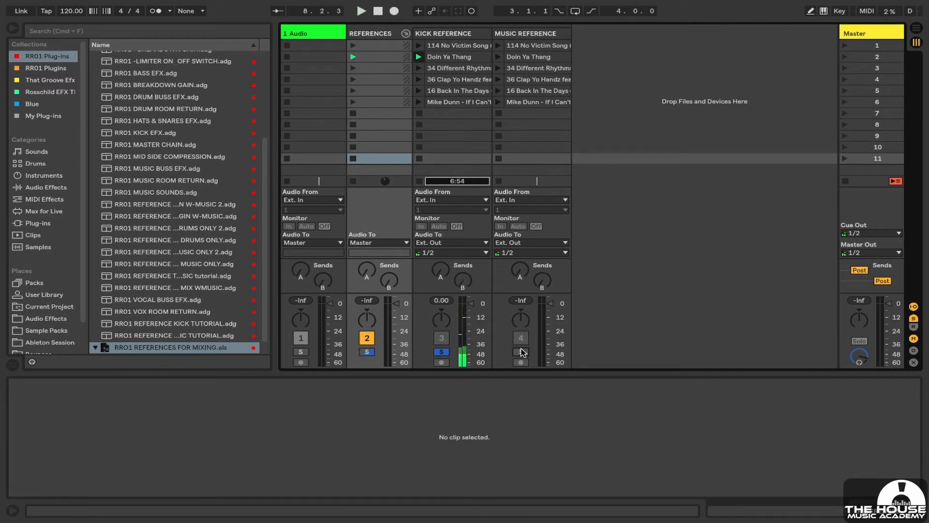
pyautogui.click(498, 46)
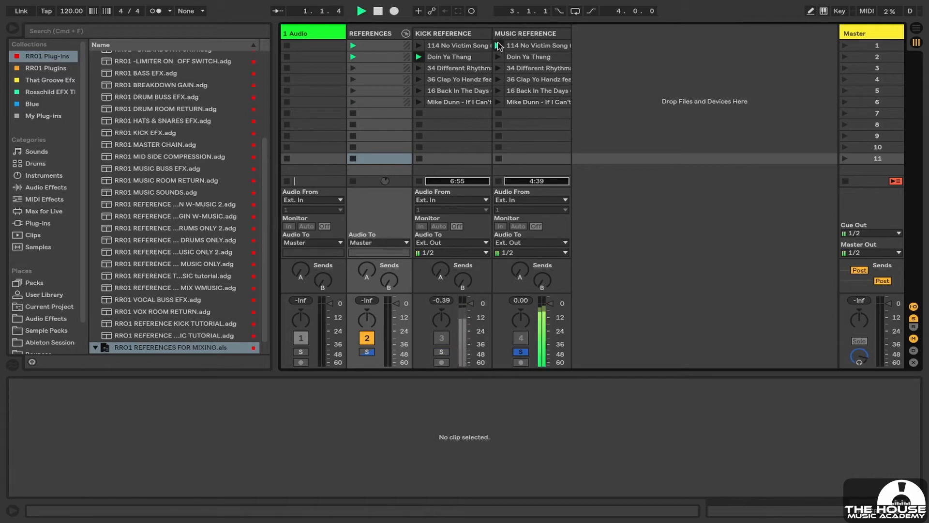
pyautogui.click(497, 67)
pyautogui.click(498, 79)
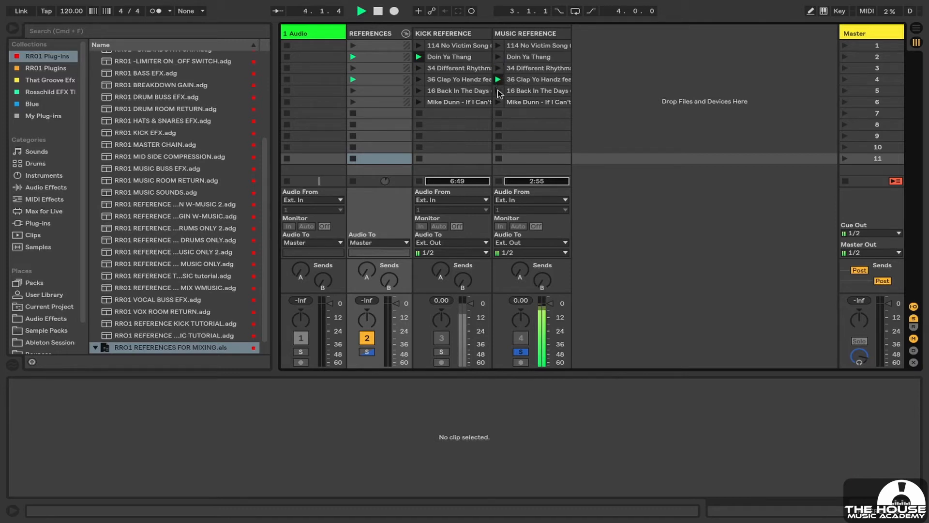
pyautogui.click(498, 91)
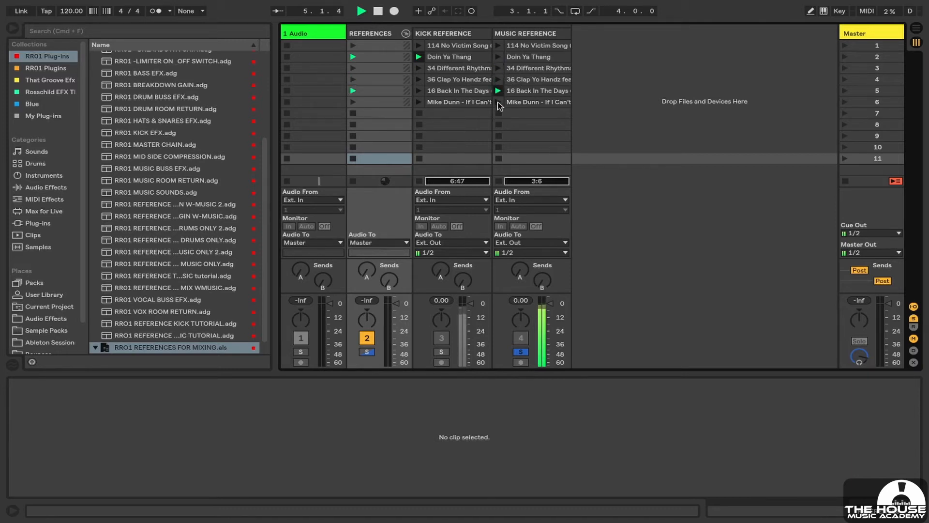
pyautogui.click(498, 102)
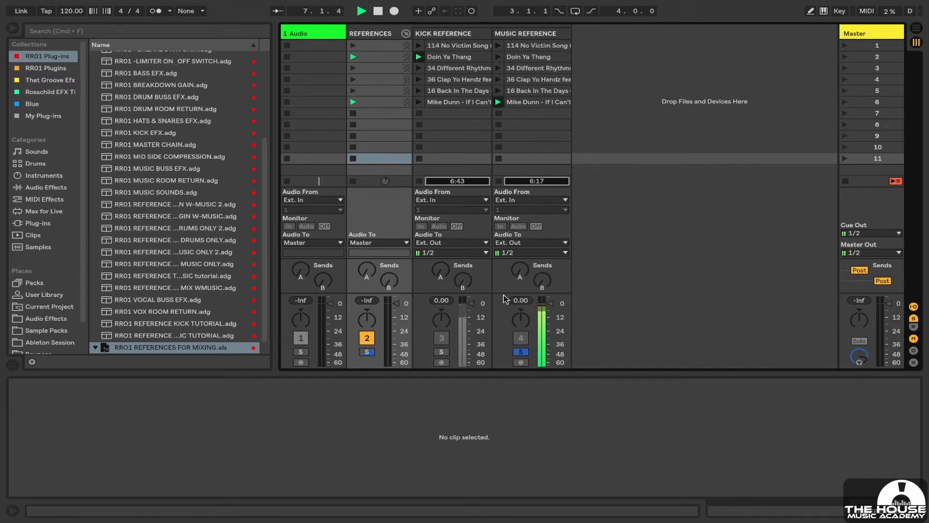
pyautogui.press('space')
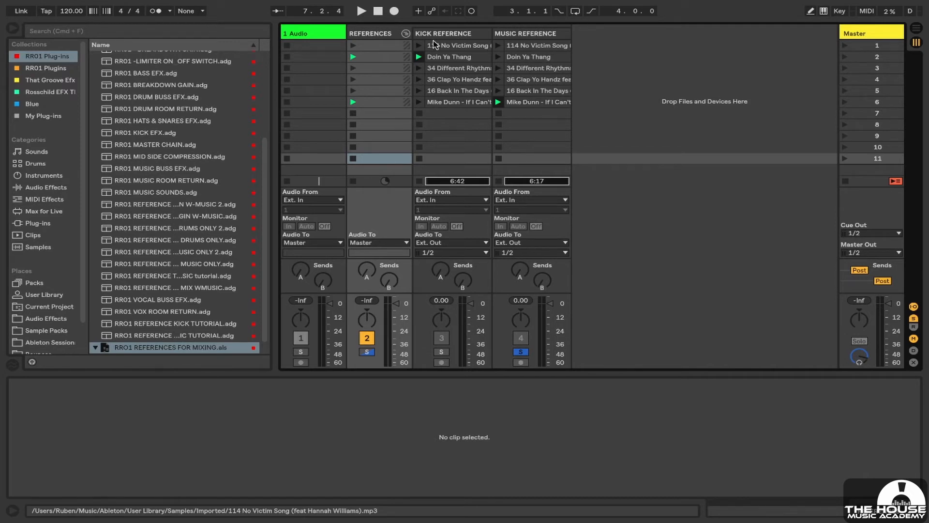
# Solo the KICK REFERENCE track, audition several of its clips ending on 114 No Victim Song, and stop playback
pyautogui.click(419, 79)
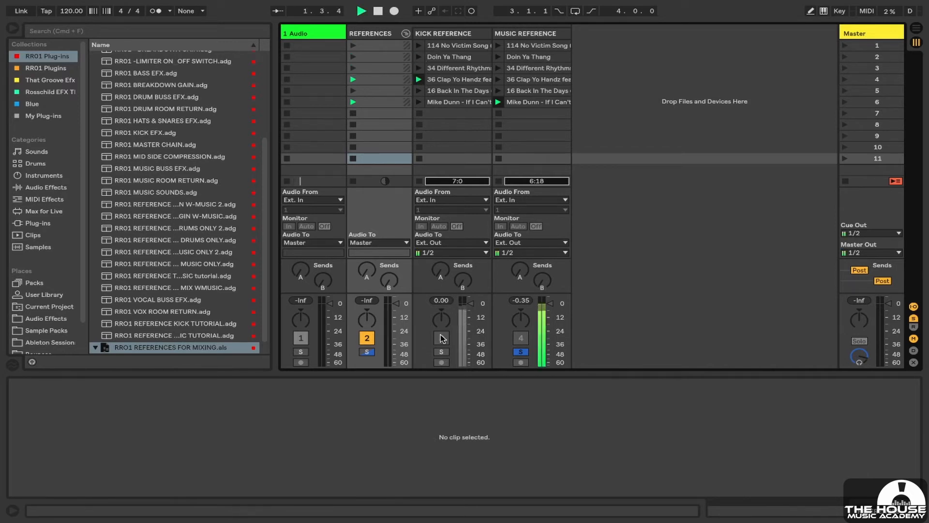
pyautogui.click(442, 352)
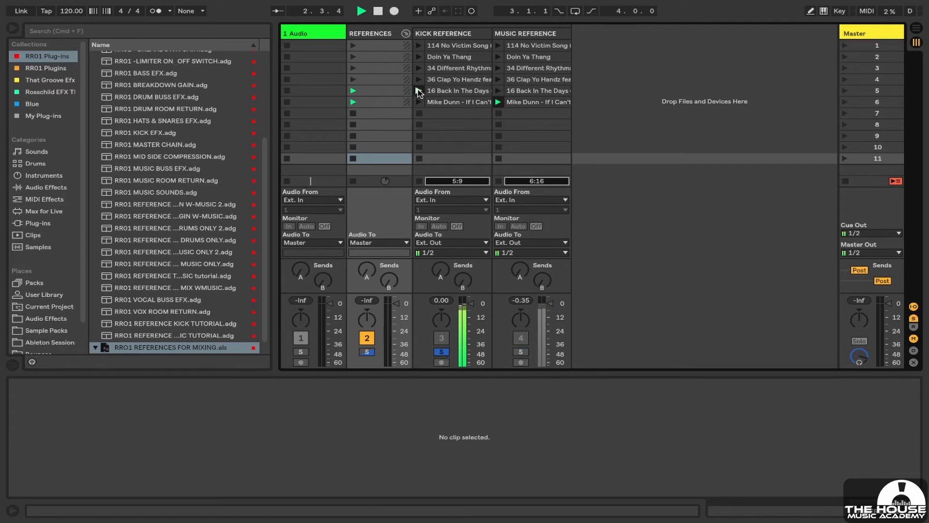
pyautogui.click(419, 101)
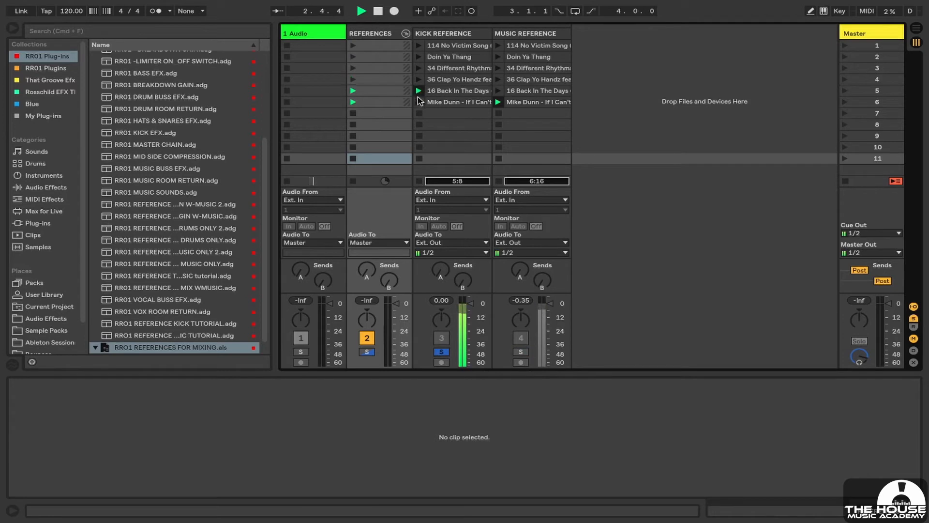
pyautogui.click(419, 45)
pyautogui.press('space')
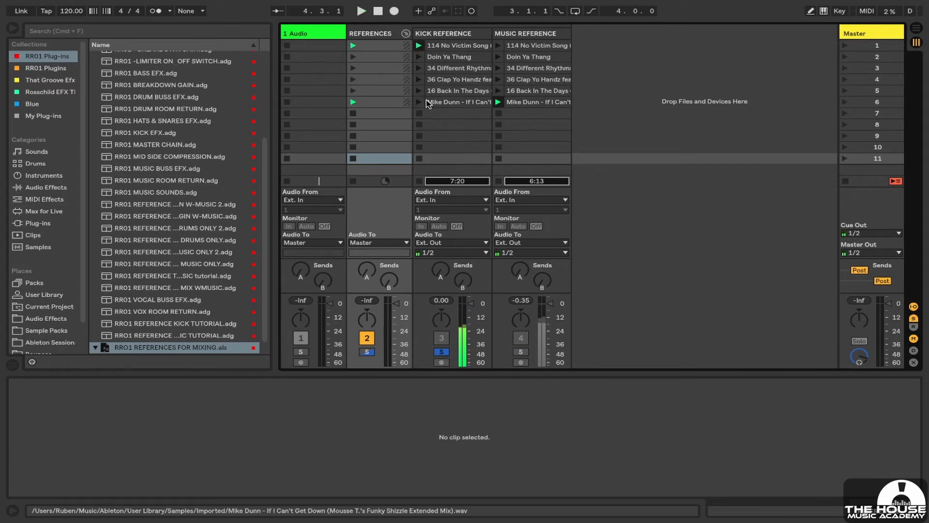
# Solo the MUSIC REFERENCE track to audition its third and second clips, and collapse the REFERENCES group
pyautogui.click(440, 352)
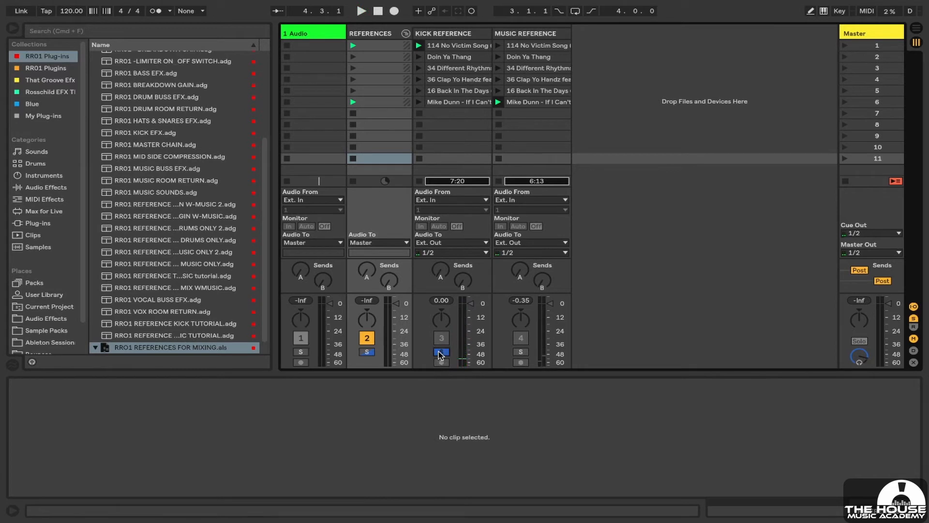
pyautogui.click(522, 351)
pyautogui.press('space')
pyautogui.click(498, 68)
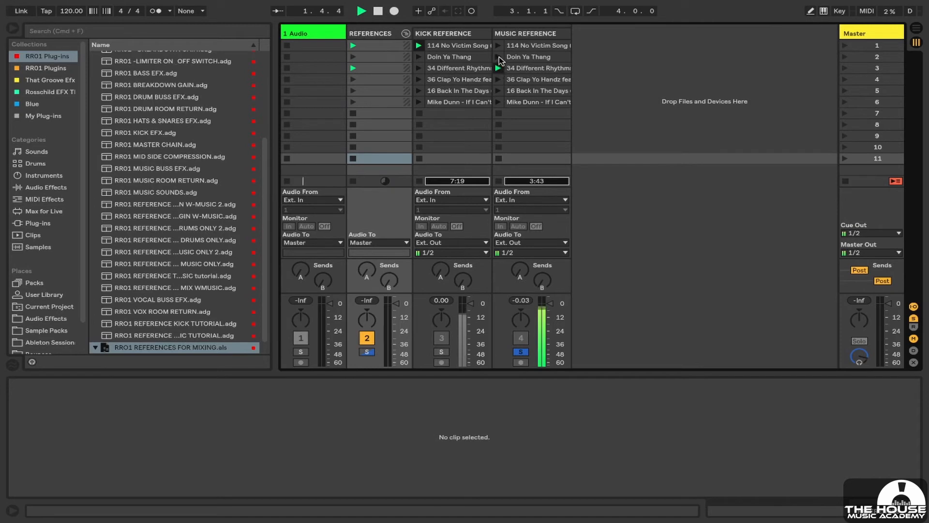
pyautogui.click(498, 57)
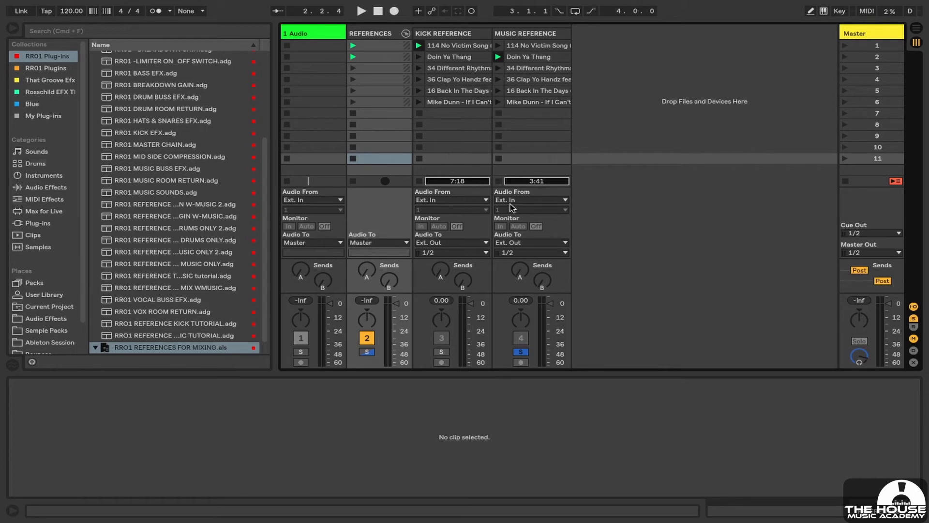
pyautogui.click(405, 33)
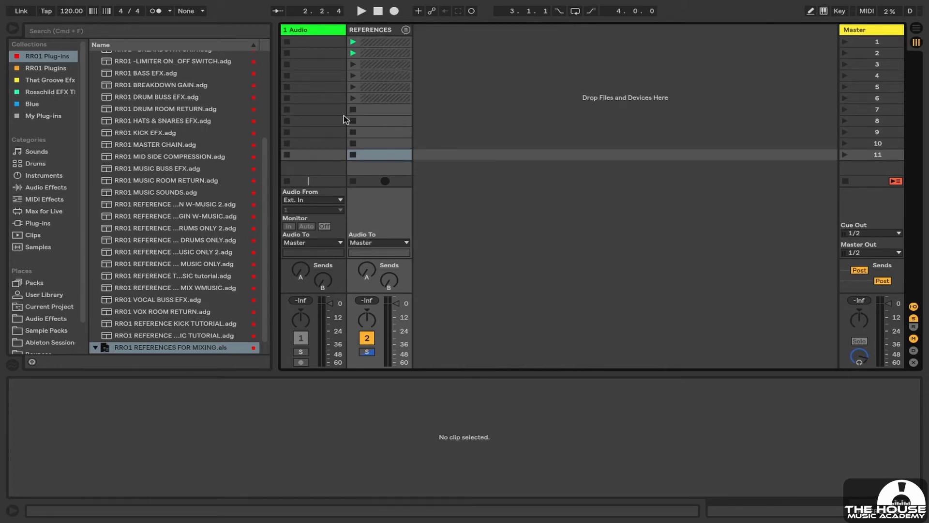
pyautogui.click(405, 31)
pyautogui.click(405, 34)
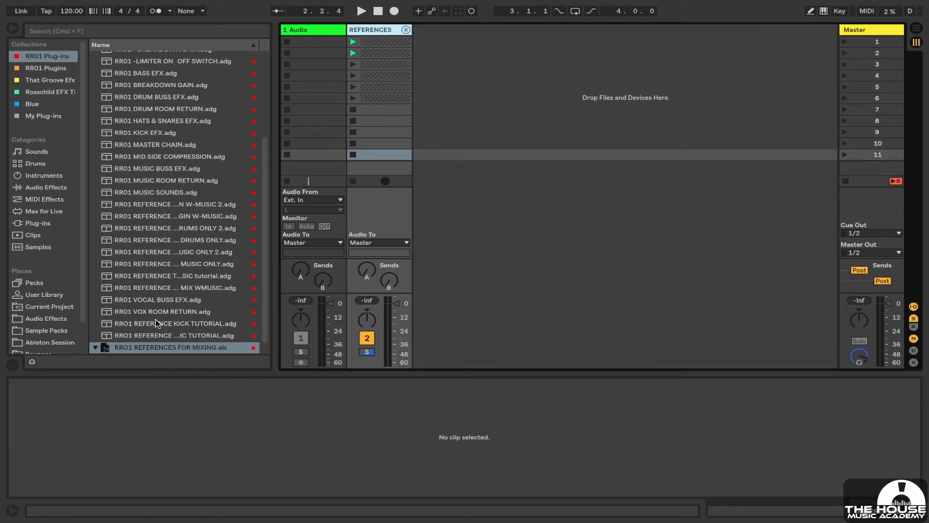
# Load the REFERENCE plug-in from the local VST plug-ins onto the REFERENCES group track
pyautogui.click(38, 224)
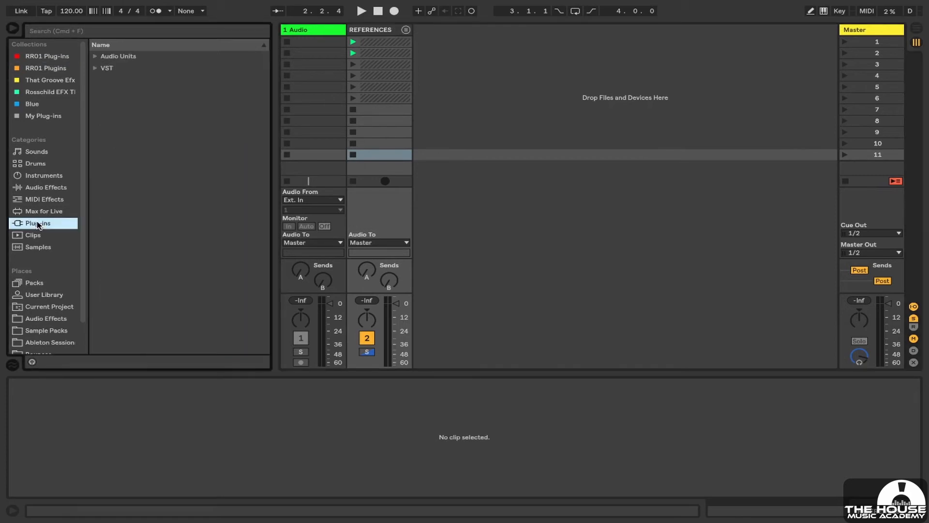
pyautogui.click(95, 68)
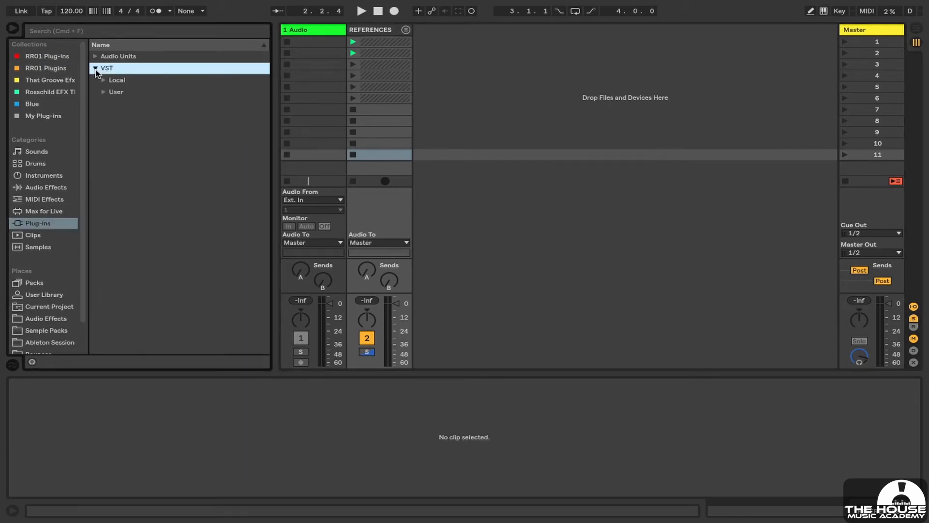
pyautogui.click(103, 93)
pyautogui.scroll(-3, 138, 203)
pyautogui.scroll(3, 139, 200)
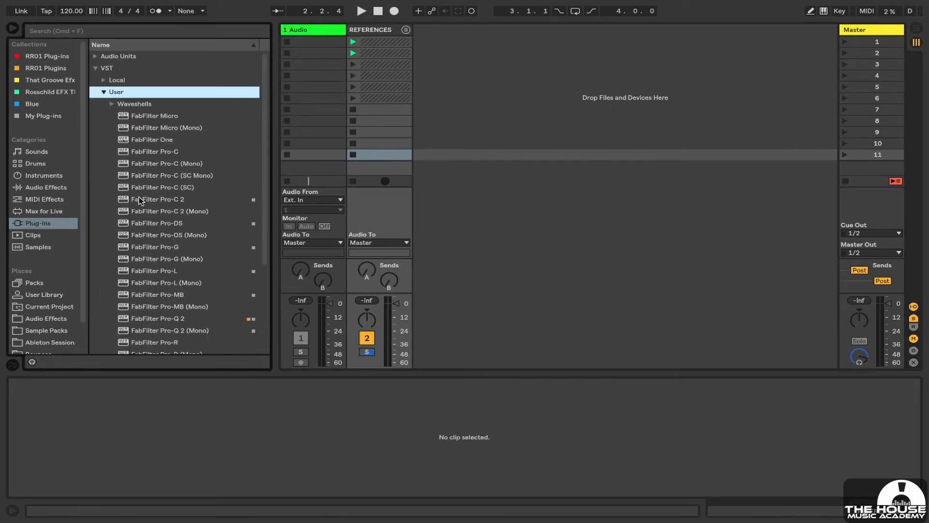
pyautogui.click(103, 92)
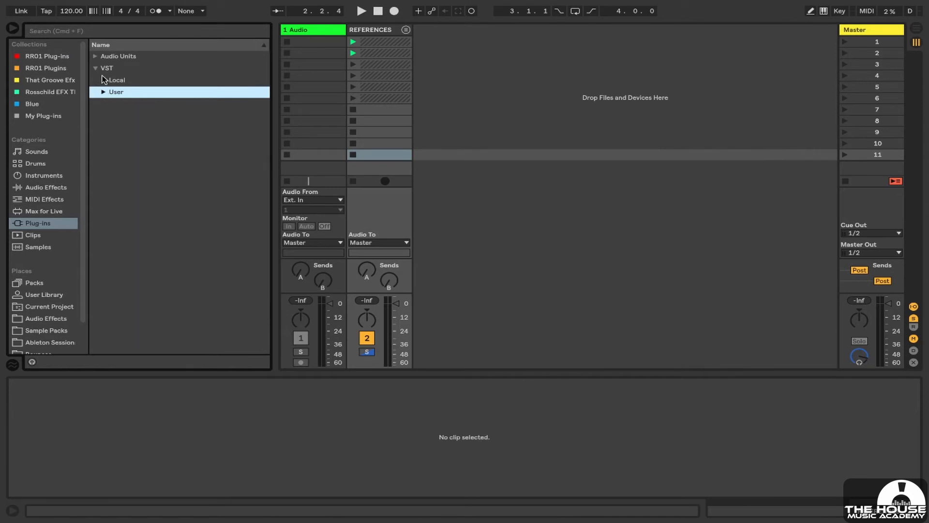
pyautogui.click(103, 80)
pyautogui.scroll(-10, 165, 232)
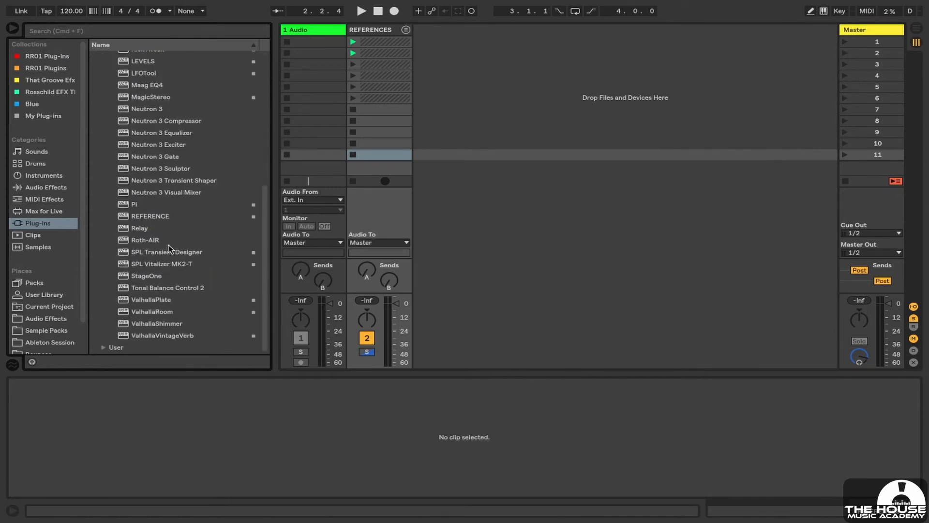
pyautogui.doubleClick(148, 217)
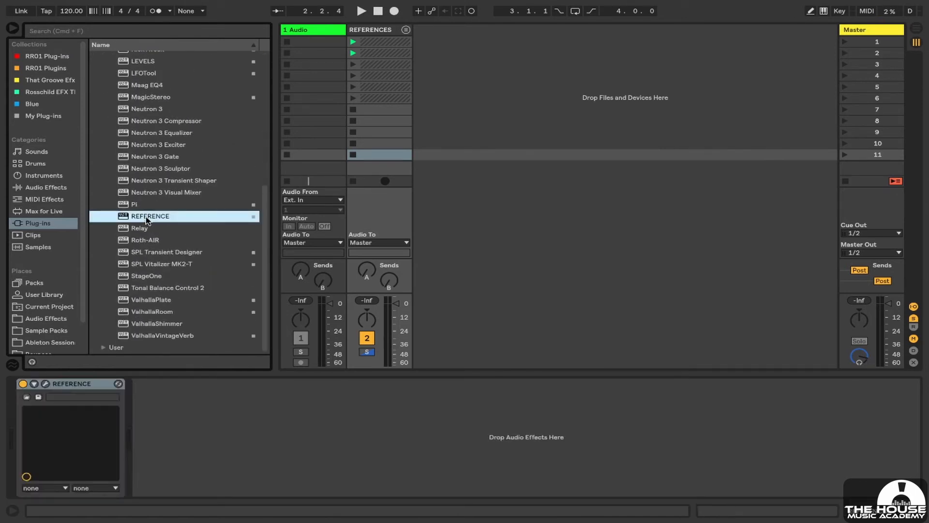
# Move the REFERENCE plug-in from the REFERENCES group to the Master track and open its plug-in window
pyautogui.click(68, 384)
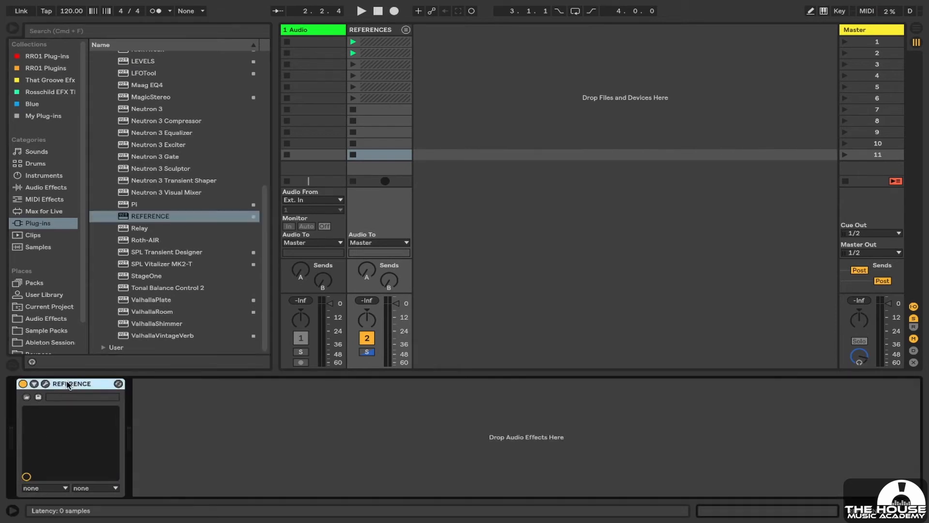
pyautogui.click(866, 30)
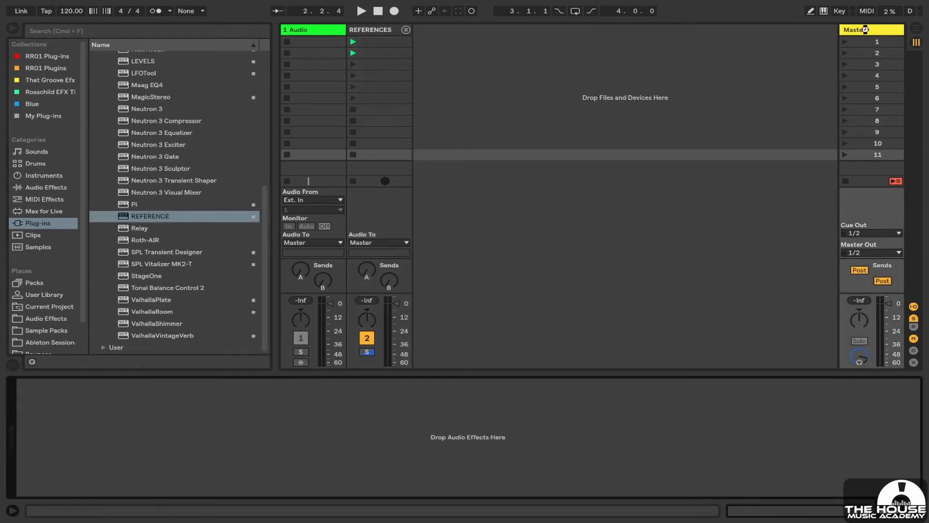
pyautogui.click(80, 385)
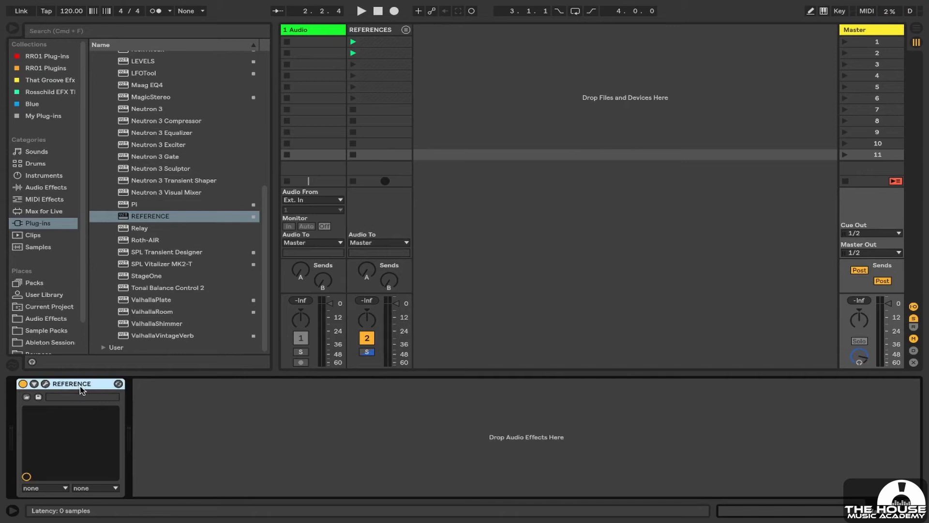
pyautogui.click(47, 385)
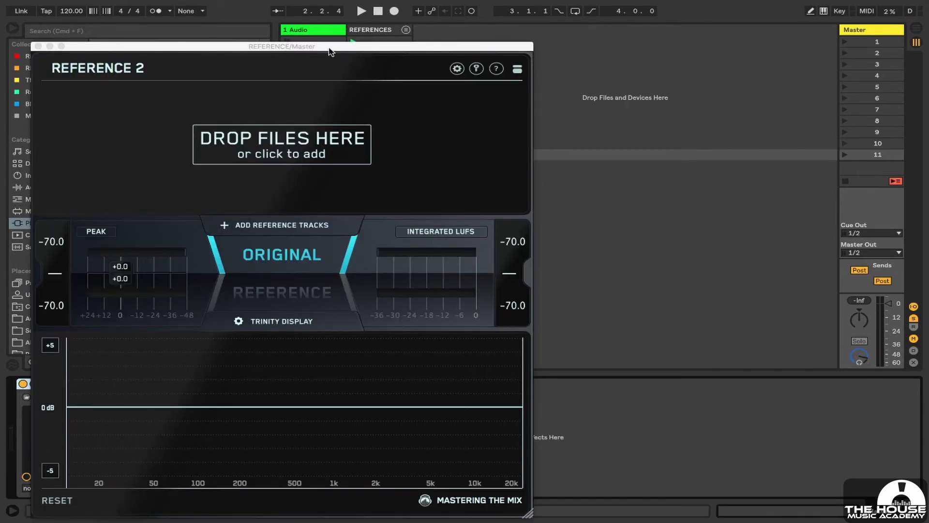
pyautogui.moveTo(330, 52); pyautogui.dragTo(473, 24)
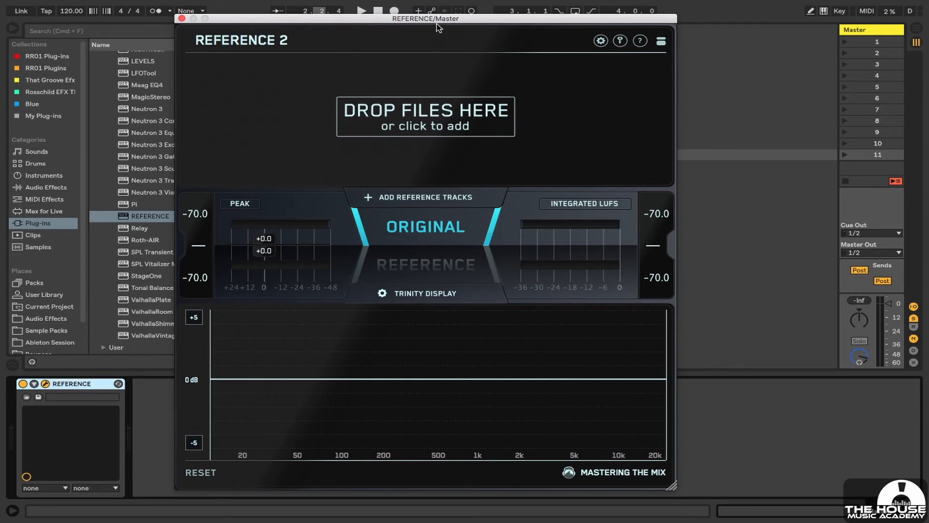
pyautogui.moveTo(437, 21); pyautogui.dragTo(470, 29)
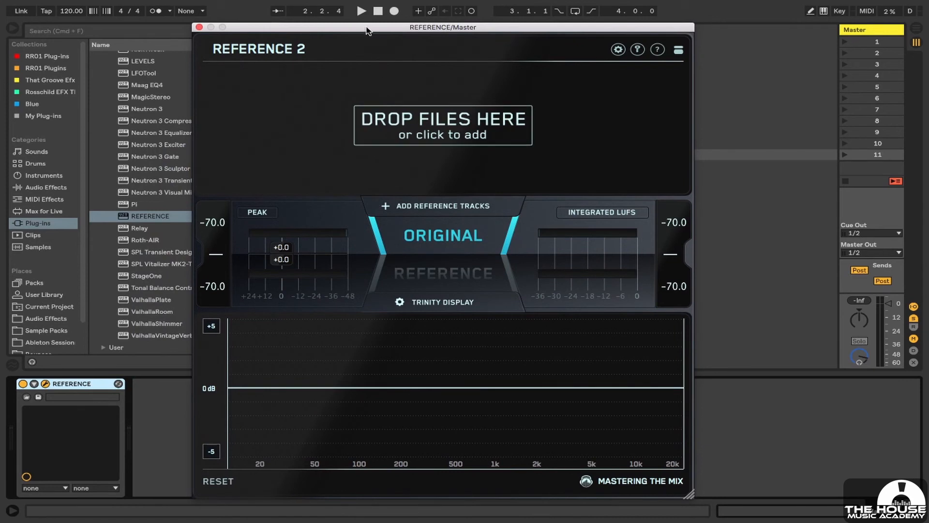
pyautogui.moveTo(369, 29); pyautogui.dragTo(400, 45)
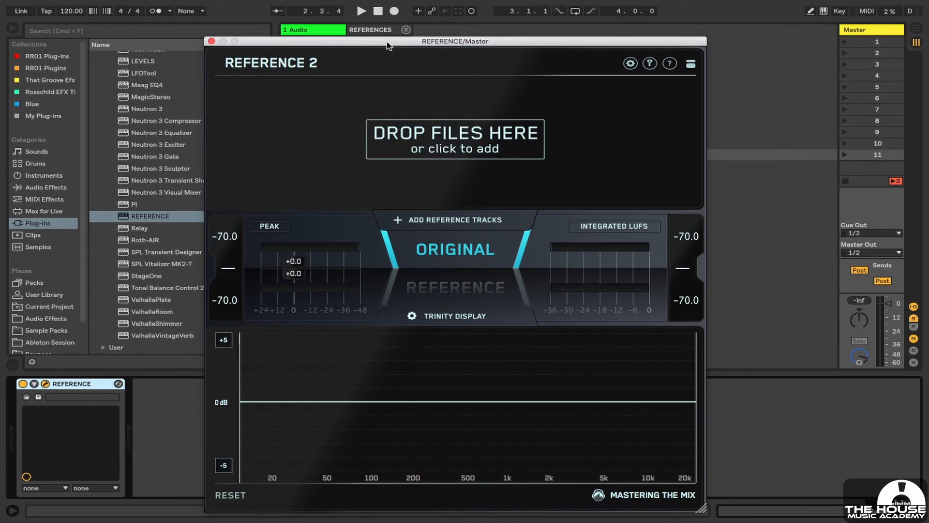
# Expand the REFERENCES group and add the KICK REFERENCE clips 114 No Victim Song, Doin Ya Thang and 34 Different Rhythms to REFERENCE 2
pyautogui.moveTo(387, 46); pyautogui.dragTo(490, 39)
pyautogui.moveTo(358, 40); pyautogui.dragTo(511, 30)
pyautogui.click(405, 30)
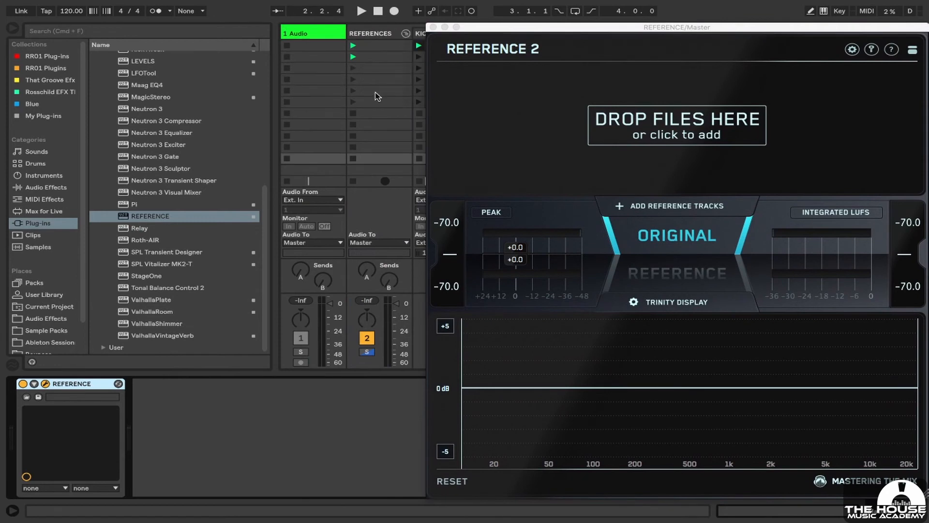
pyautogui.moveTo(527, 29); pyautogui.dragTo(610, 28)
pyautogui.moveTo(457, 45); pyautogui.dragTo(685, 130)
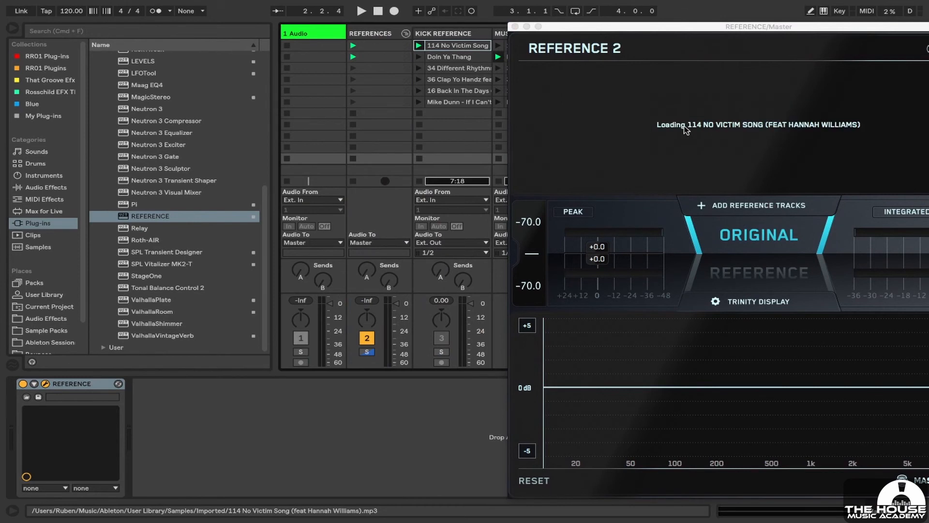
pyautogui.moveTo(457, 57); pyautogui.dragTo(626, 106)
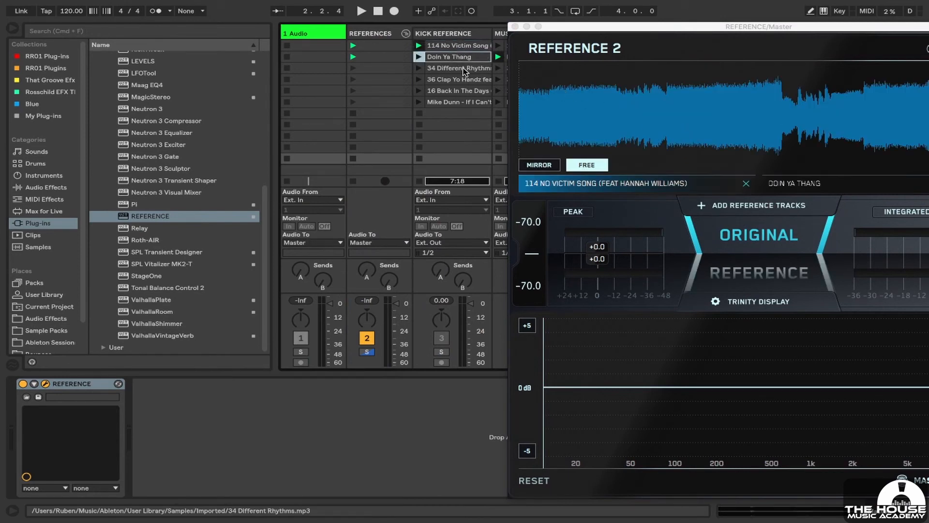
pyautogui.moveTo(472, 69); pyautogui.dragTo(646, 111)
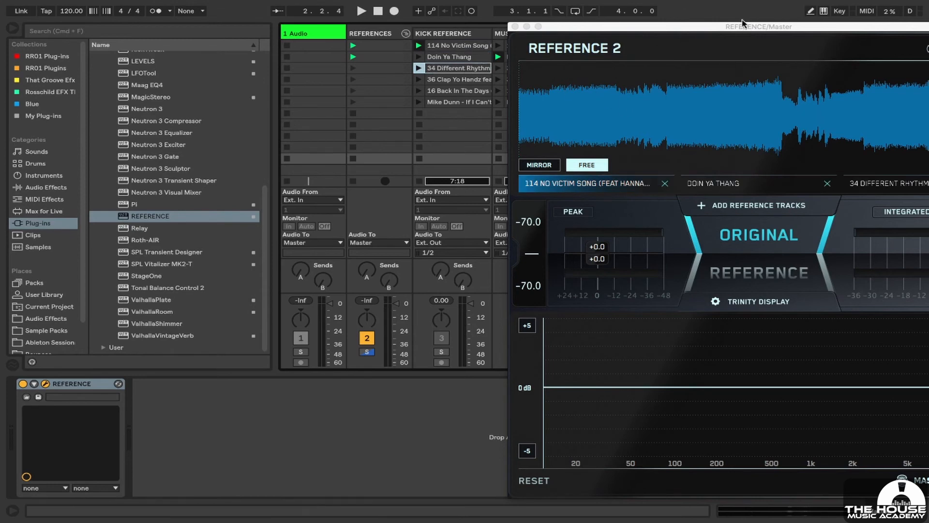
# Switch through the three loaded reference tracks and set a short loop section near the start of 114 No Victim Song
pyautogui.moveTo(745, 26); pyautogui.dragTo(405, 20)
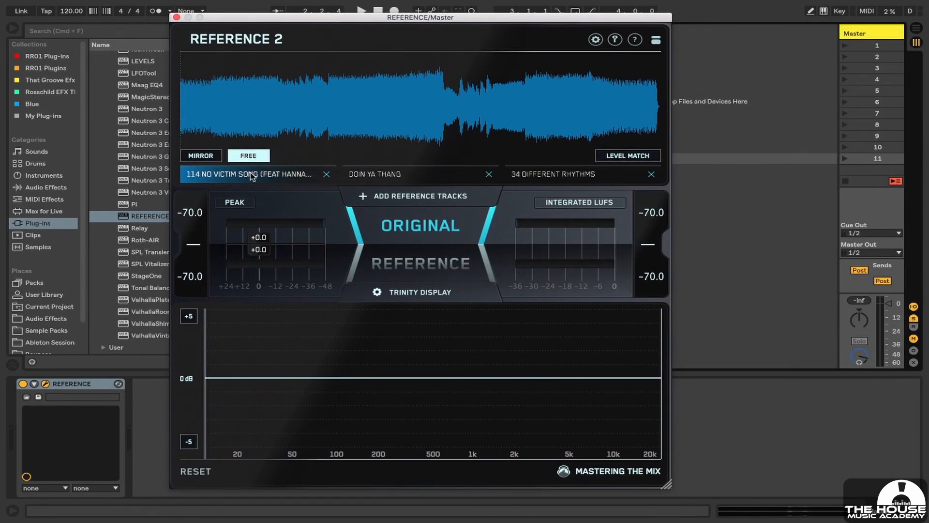
pyautogui.click(385, 178)
pyautogui.click(553, 179)
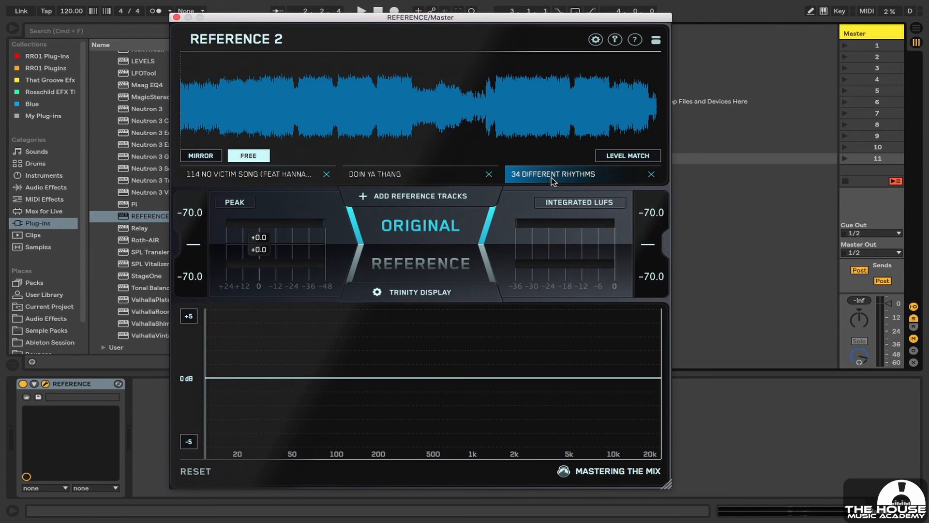
pyautogui.click(234, 179)
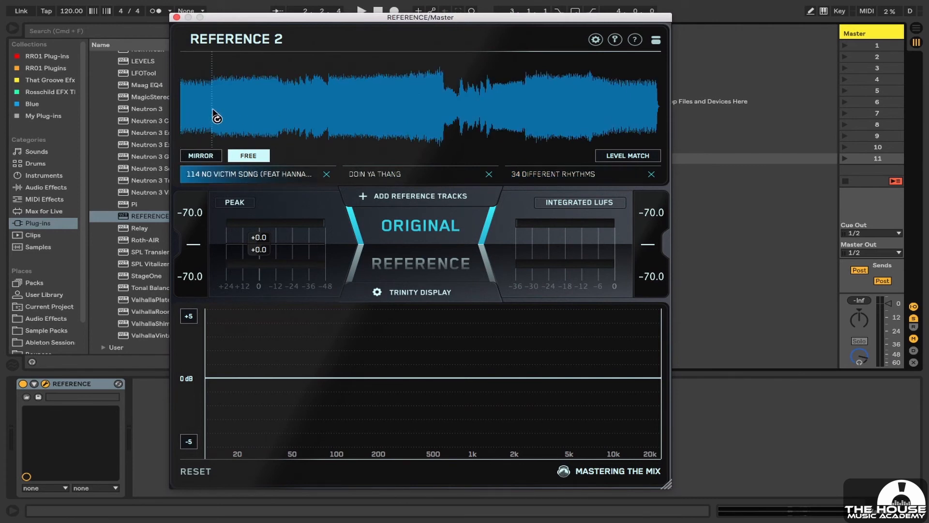
pyautogui.moveTo(213, 113); pyautogui.dragTo(248, 116)
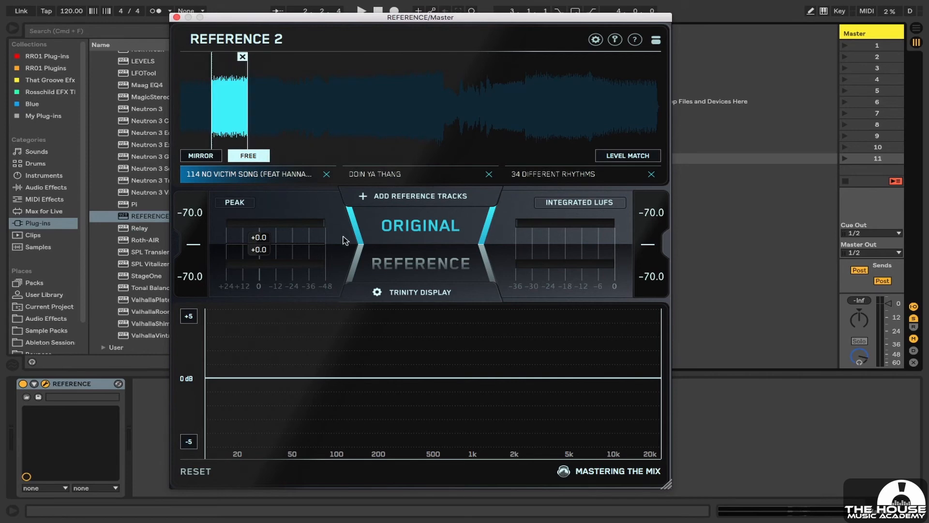
# Briefly play the set with the loop and turn off solo on the MUSIC REFERENCE track
pyautogui.press('space')
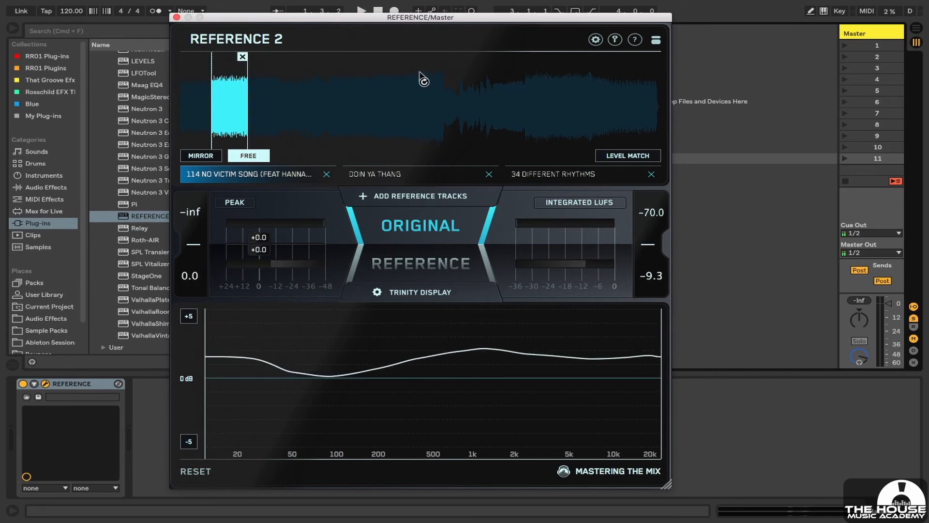
pyautogui.moveTo(402, 18); pyautogui.dragTo(481, 435)
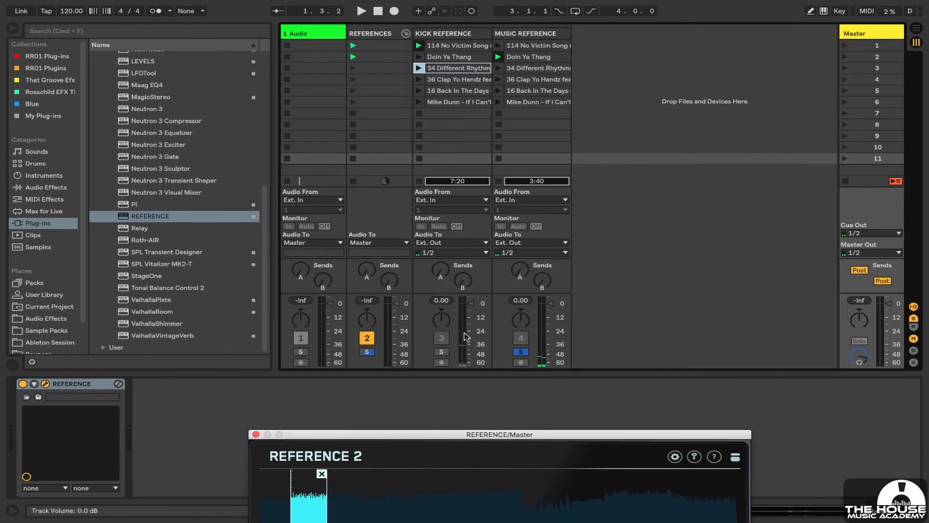
pyautogui.click(518, 353)
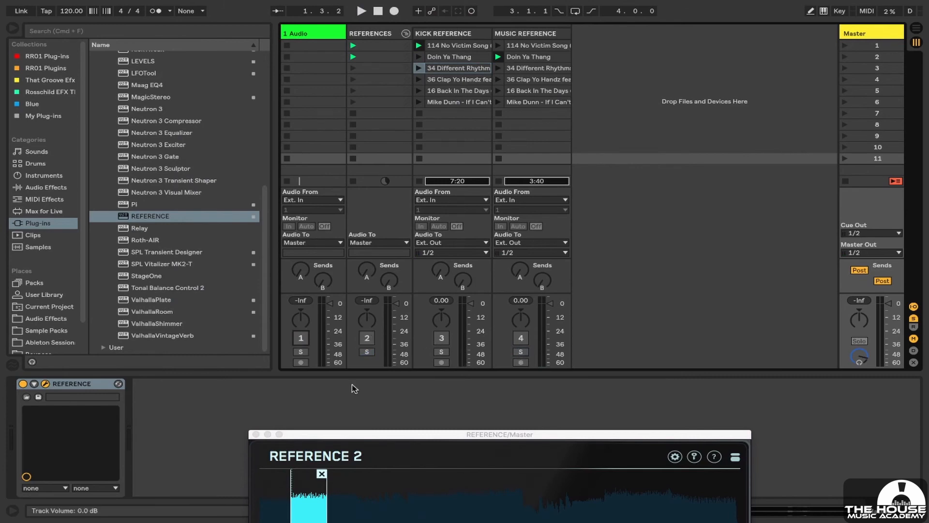
pyautogui.moveTo(381, 434); pyautogui.dragTo(317, 4)
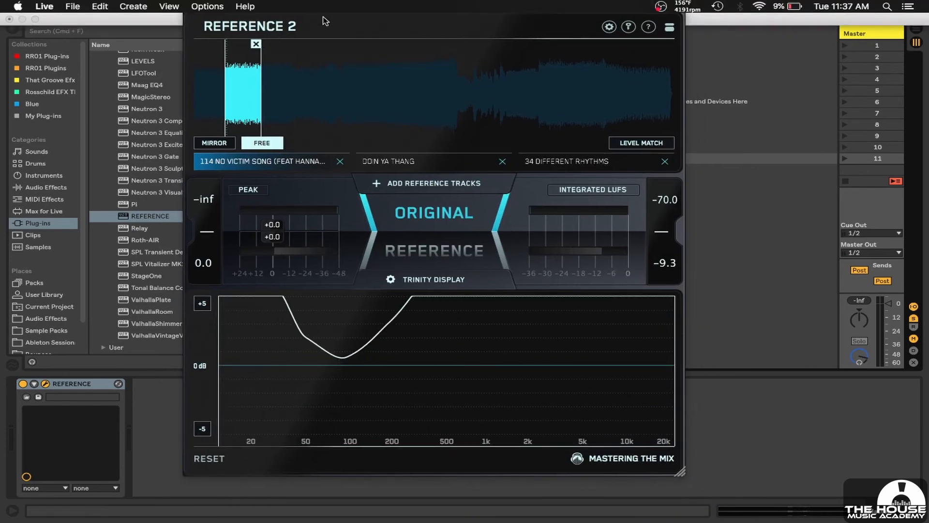
# During playback, launch the sixth KICK REFERENCE clip and switch MUSIC REFERENCE through its sixth, fifth and fourth clips
pyautogui.moveTo(398, 8); pyautogui.dragTo(405, 442)
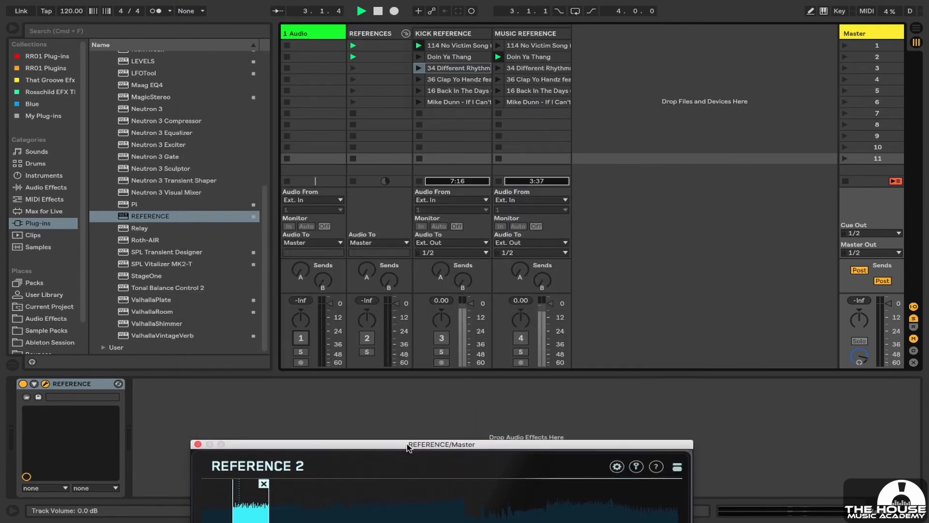
pyautogui.click(419, 102)
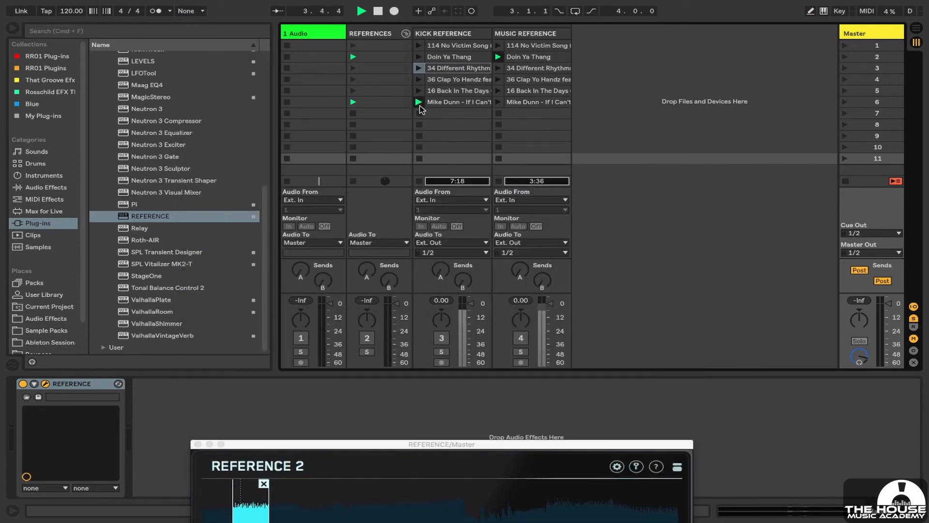
pyautogui.click(498, 102)
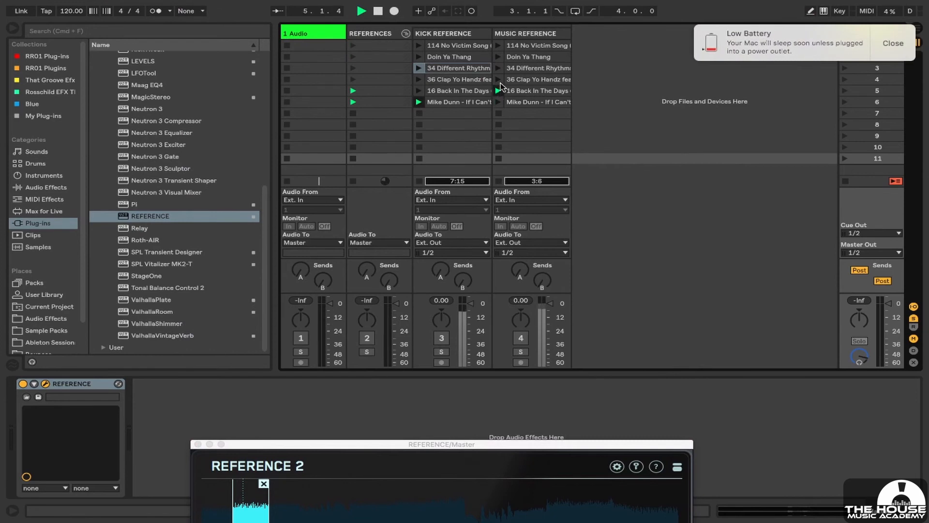
pyautogui.click(499, 80)
pyautogui.click(893, 44)
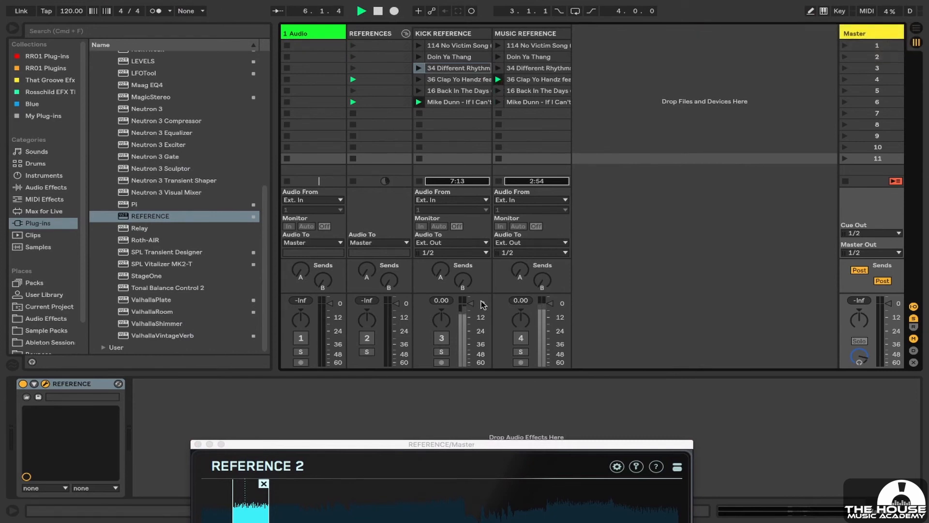
# Activate the MUSIC REFERENCE track and toggle REFERENCE 2 from the original signal to the reference and back
pyautogui.click(520, 337)
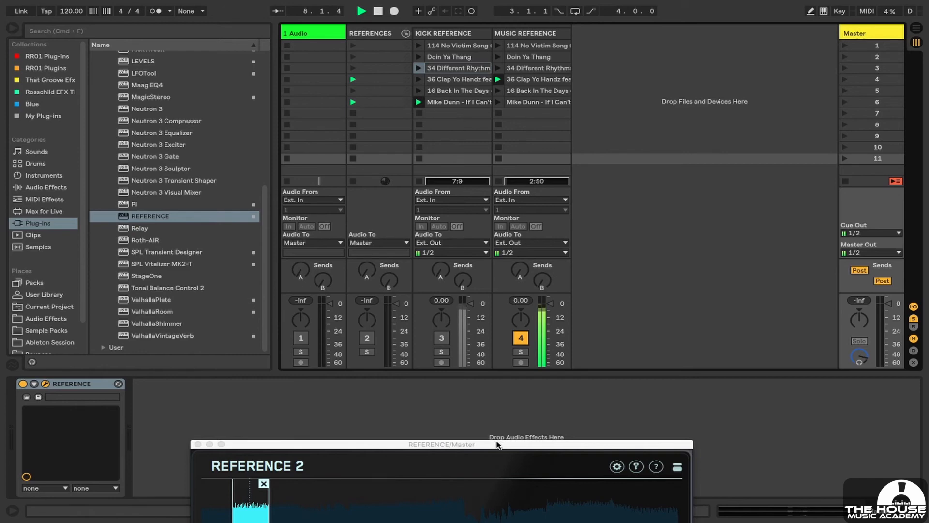
pyautogui.moveTo(498, 444); pyautogui.dragTo(503, 43)
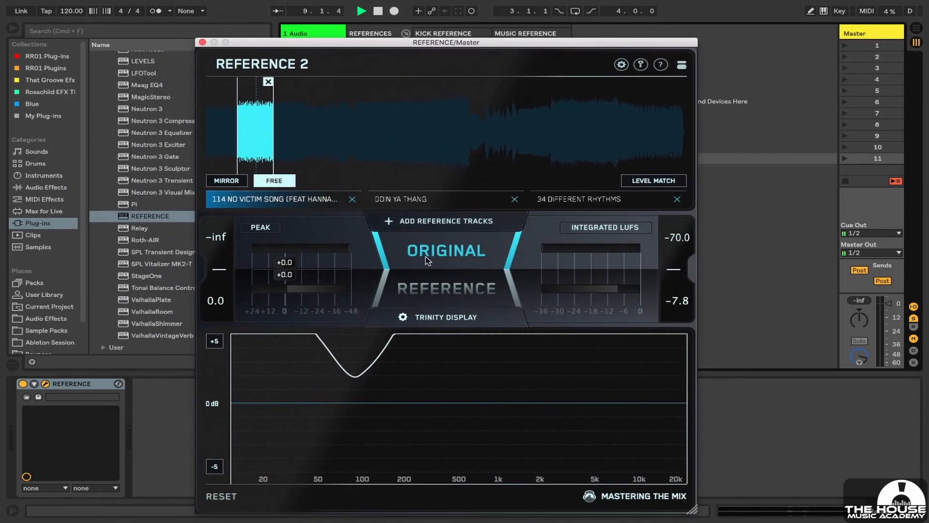
pyautogui.click(441, 253)
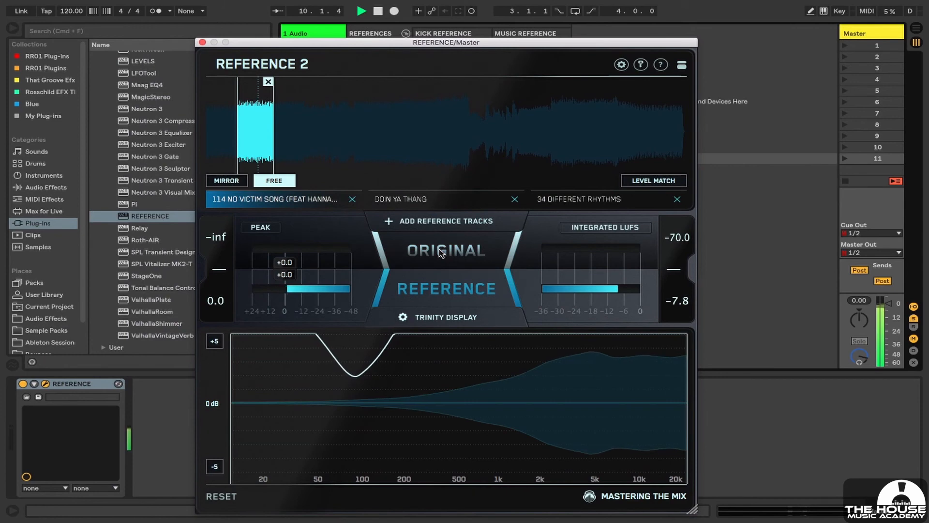
pyautogui.click(441, 253)
# Move the plug-in window clear of the mixer, stop playback and select the Master track
pyautogui.moveTo(473, 43); pyautogui.dragTo(485, 432)
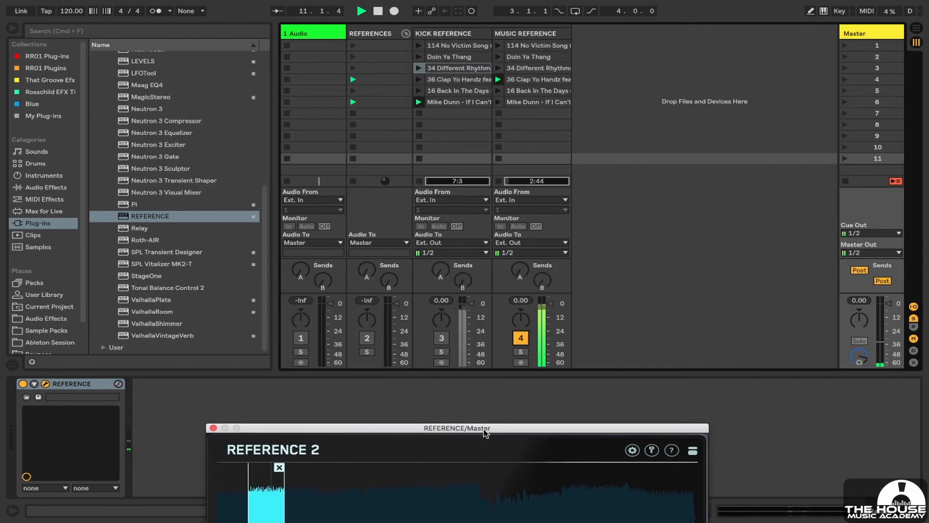
pyautogui.click(863, 26)
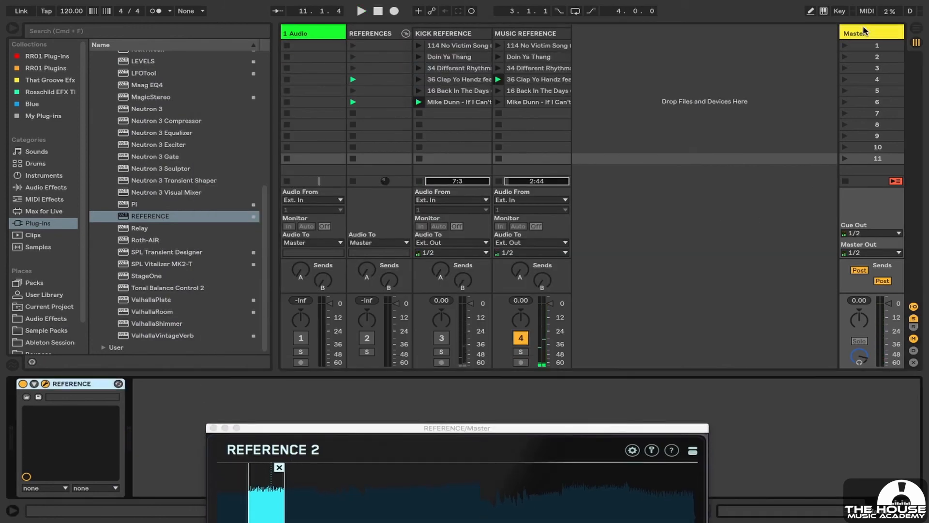
# Route the MUSIC REFERENCE track's output to Master and start playback
pyautogui.press('space')
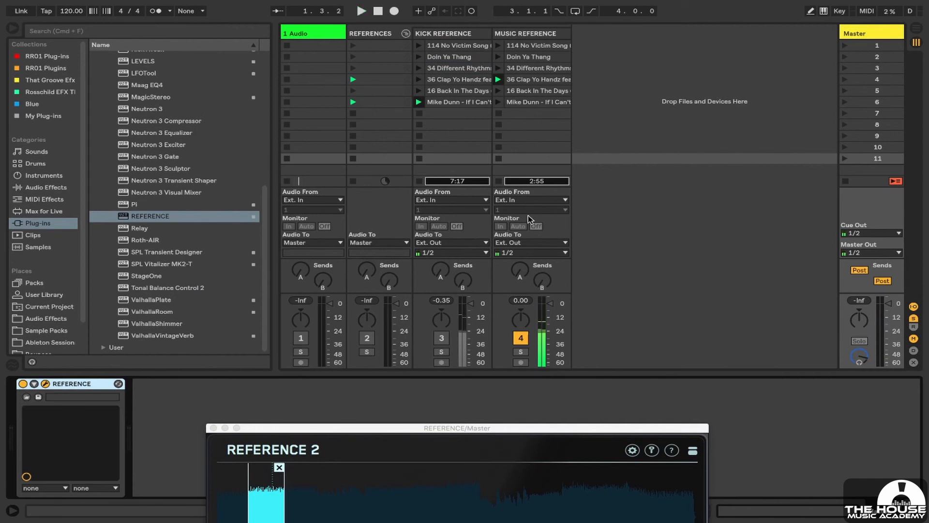
pyautogui.click(533, 242)
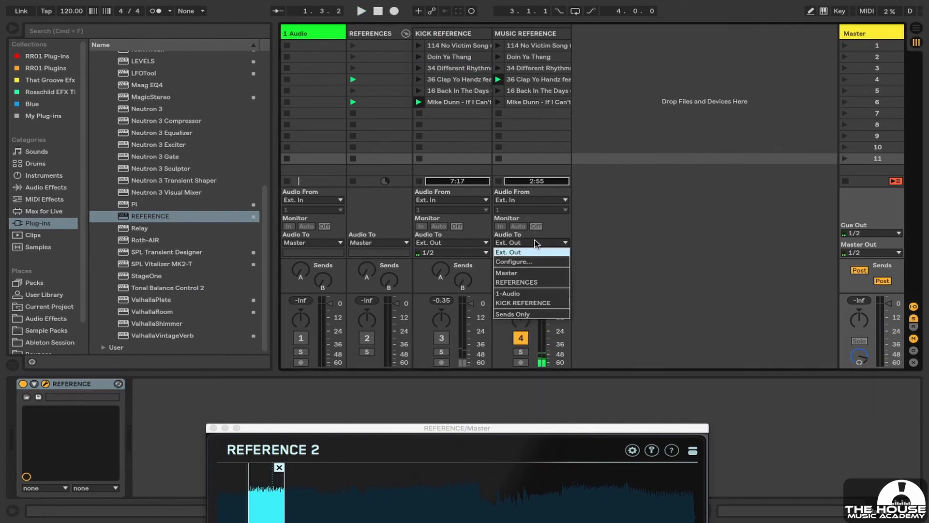
pyautogui.click(516, 276)
pyautogui.press('space')
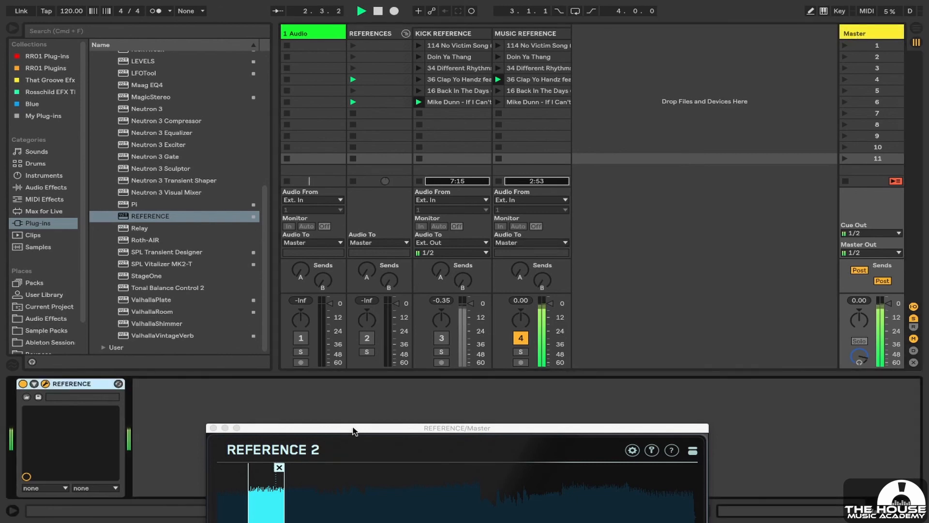
# Bring the plug-in window back over the mixer and toggle REFERENCE 2 between reference and original, ending on the original signal
pyautogui.moveTo(354, 430); pyautogui.dragTo(371, 34)
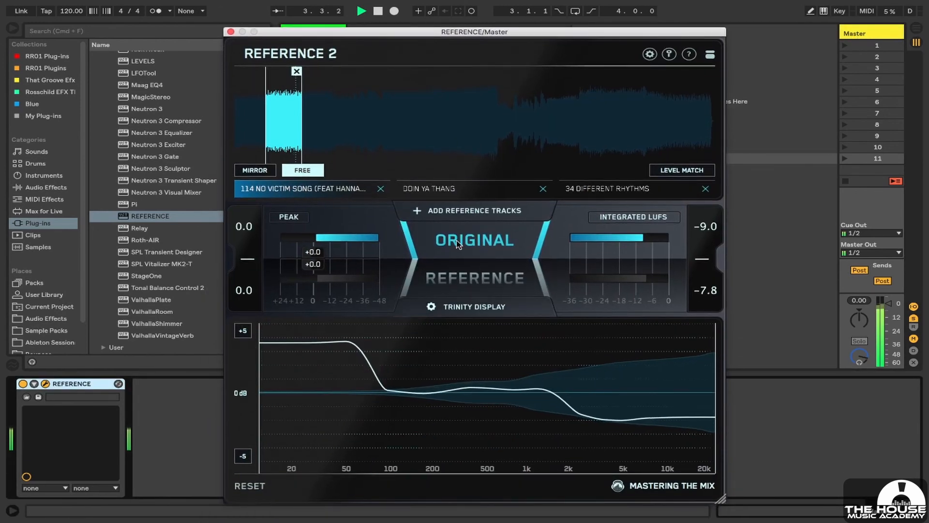
pyautogui.click(480, 240)
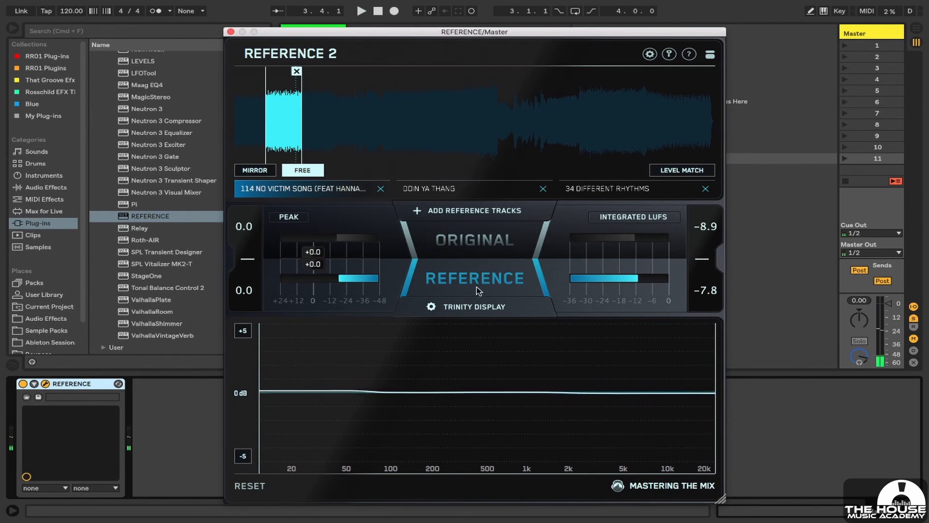
pyautogui.click(475, 247)
pyautogui.click(476, 271)
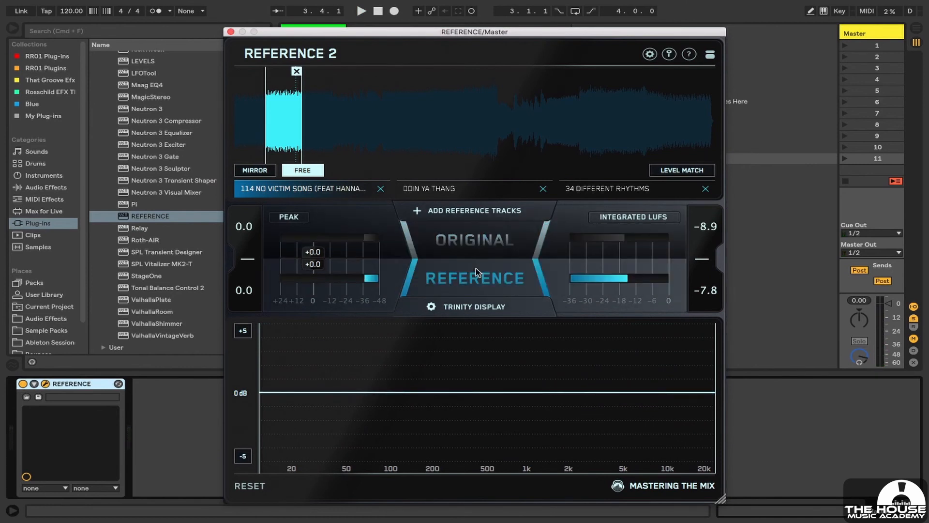
pyautogui.click(469, 238)
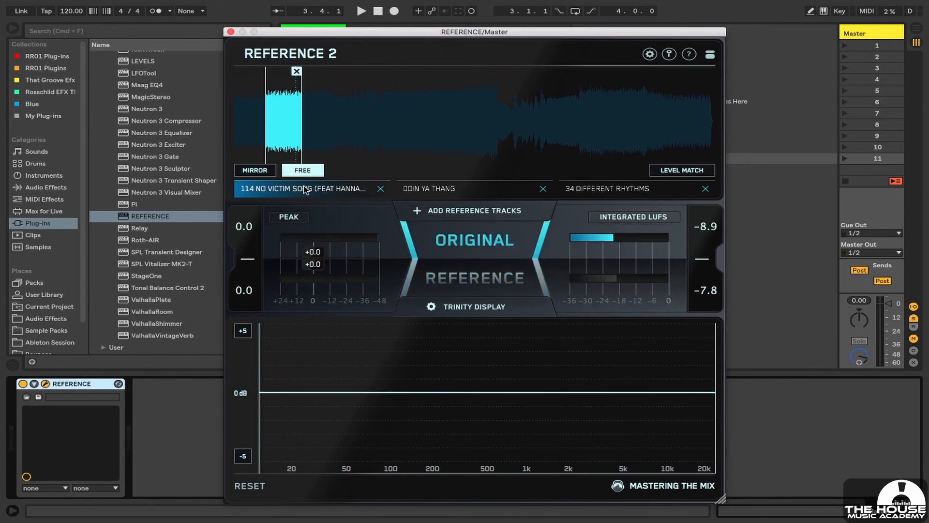
# Loop a short section near the start of the DOIN YA THANG reference and switch REFERENCE 2 to the reference signal
pyautogui.click(448, 188)
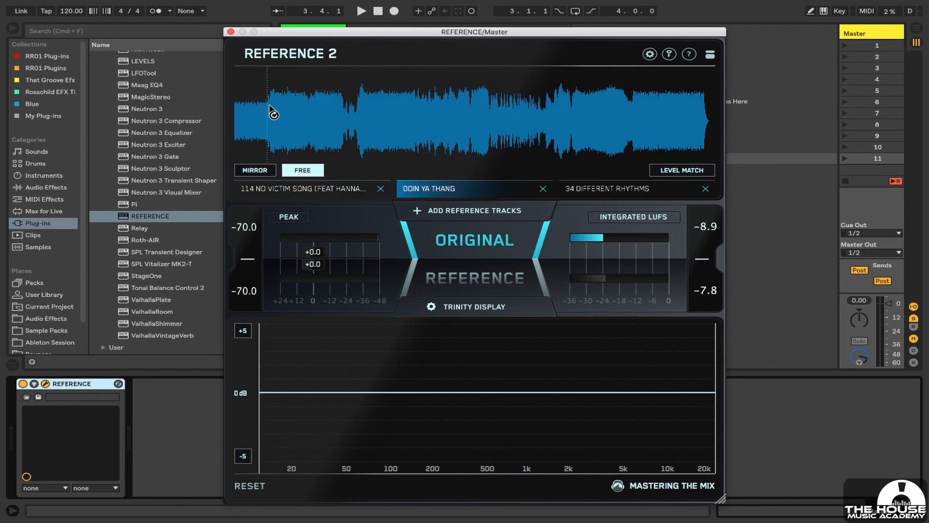
pyautogui.moveTo(272, 111); pyautogui.dragTo(299, 115)
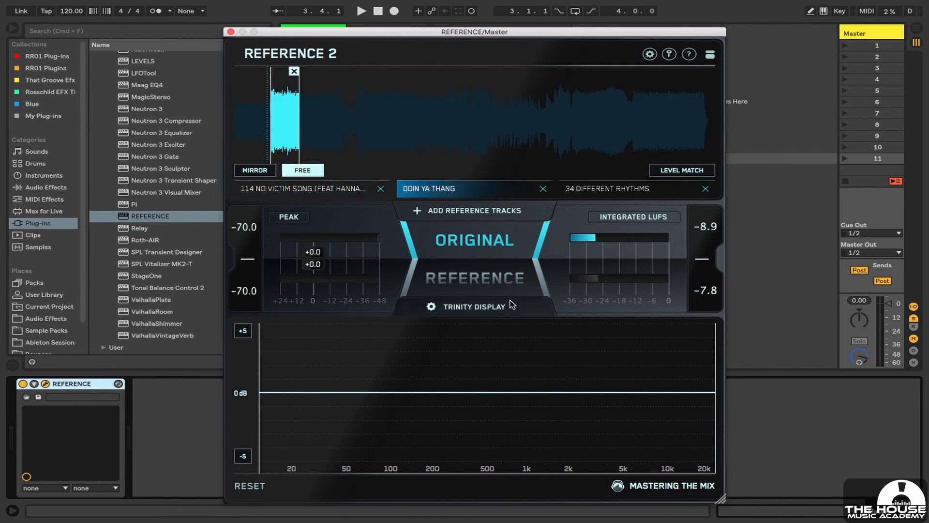
pyautogui.click(481, 279)
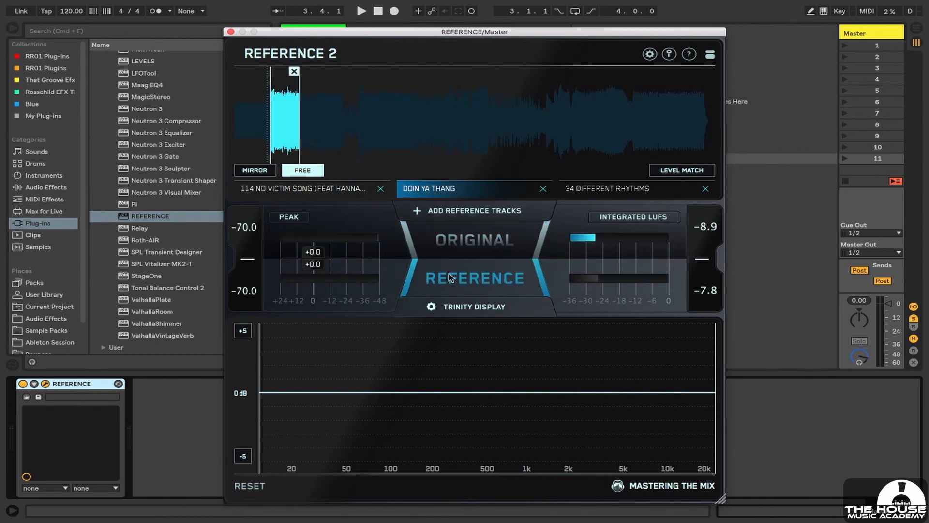
pyautogui.click(466, 265)
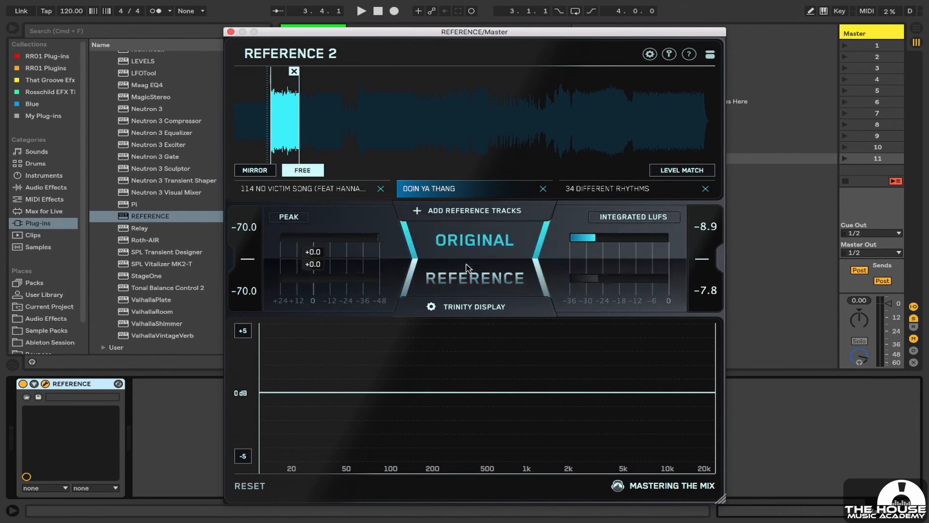
pyautogui.click(466, 265)
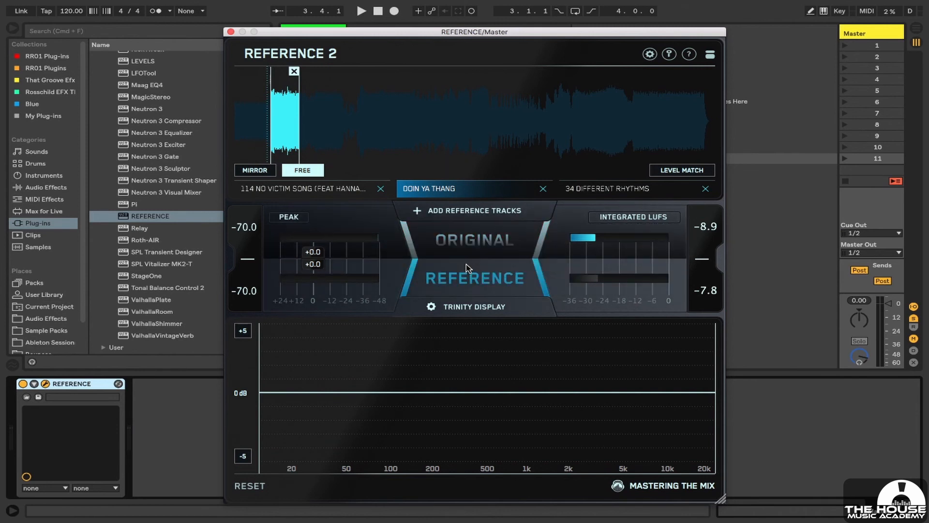
# Play the set and compare the original against the looped DOIN YA THANG reference by alternating between both signals
pyautogui.press('space')
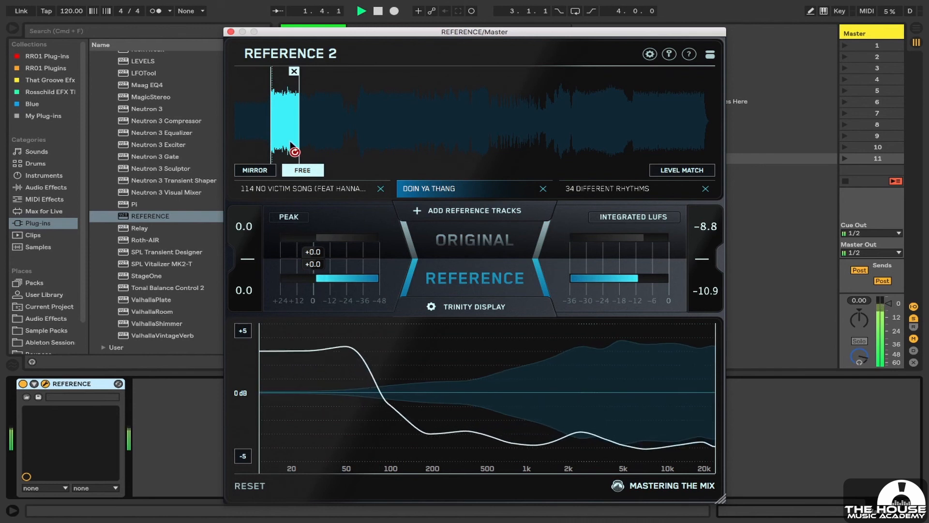
pyautogui.press('space')
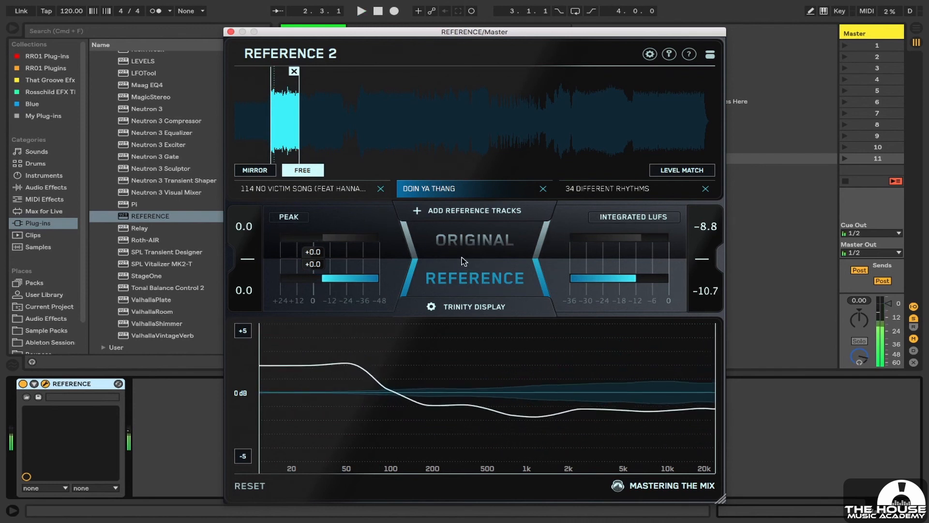
pyautogui.click(472, 242)
pyautogui.press('space')
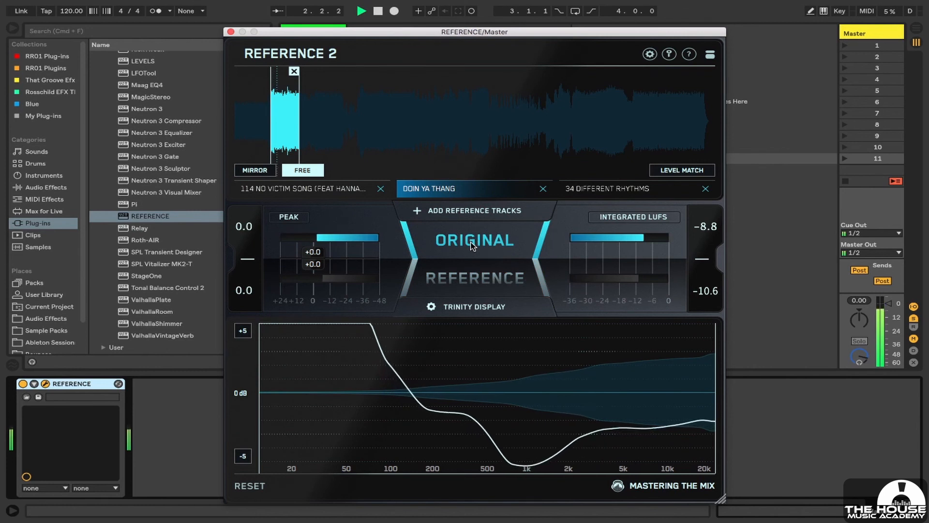
pyautogui.click(472, 246)
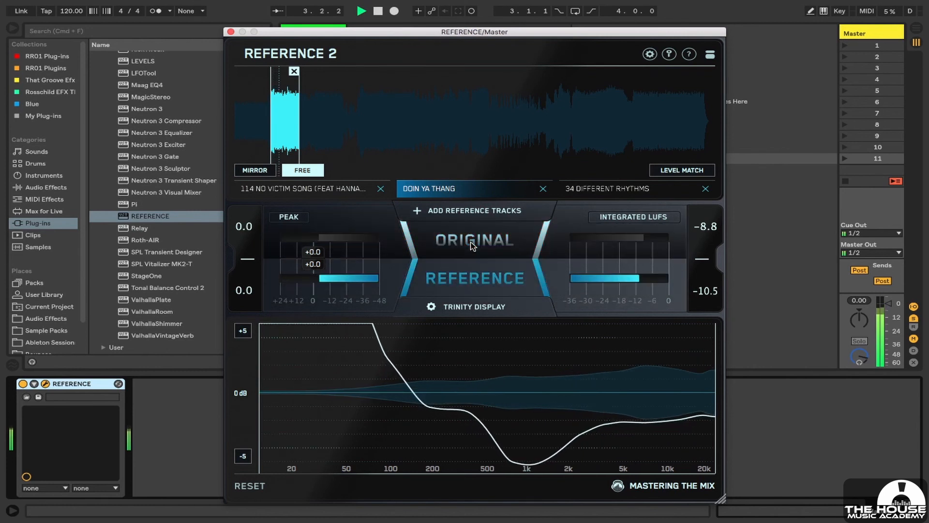
pyautogui.click(472, 245)
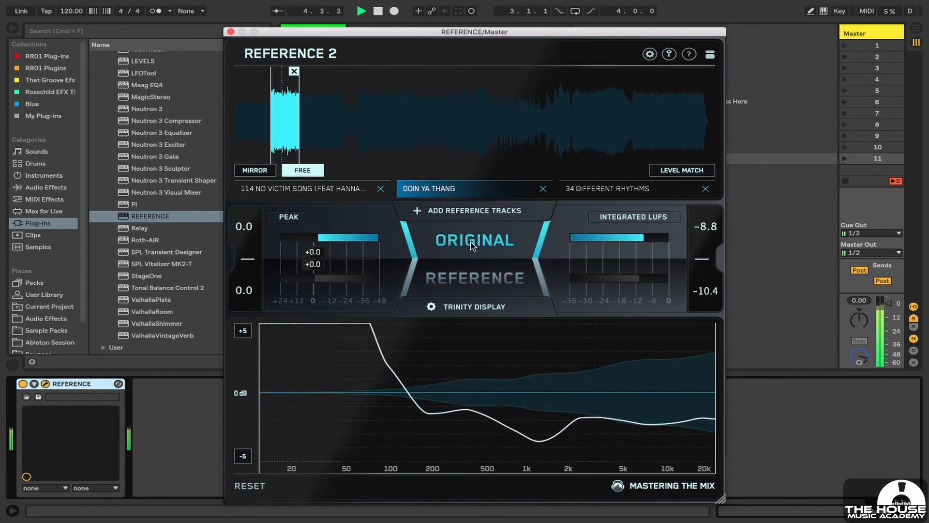
pyautogui.click(472, 245)
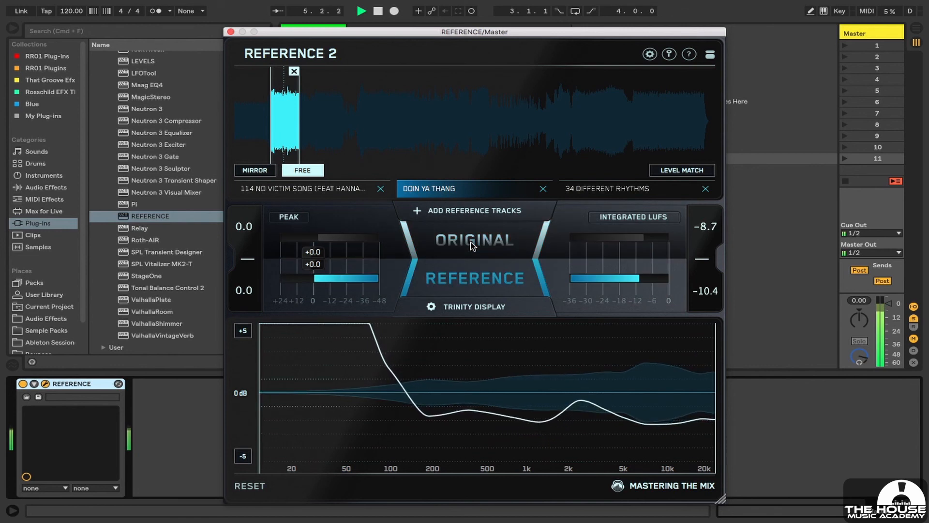
pyautogui.click(471, 246)
pyautogui.click(472, 246)
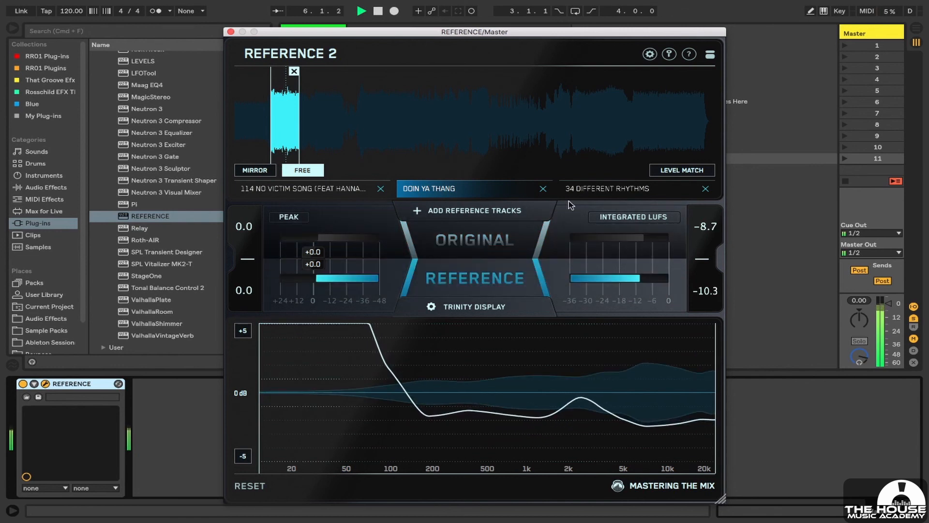
# Switch the active reference through 34 DIFFERENT RHYTHMS, DOIN YA THANG and 114 NO VICTIM SONG, ending on 34 DIFFERENT RHYTHMS
pyautogui.click(601, 193)
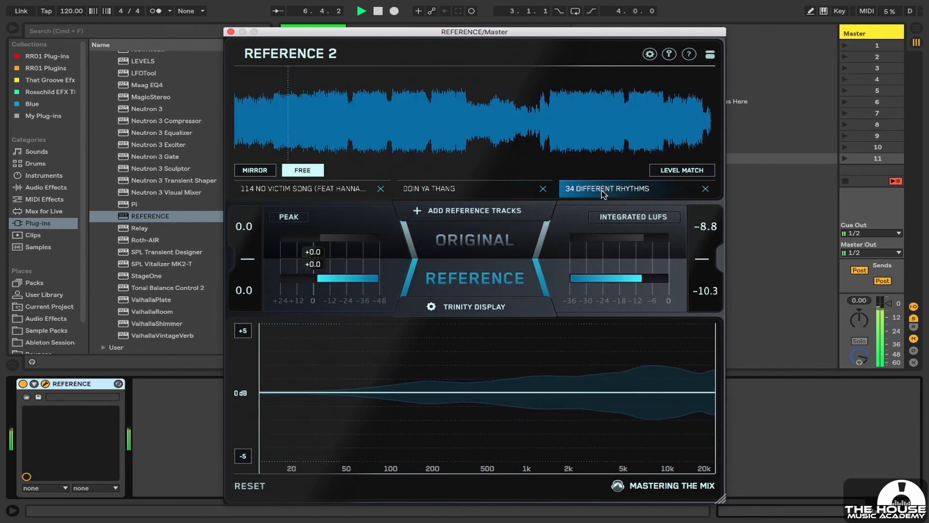
pyautogui.click(442, 190)
pyautogui.click(326, 191)
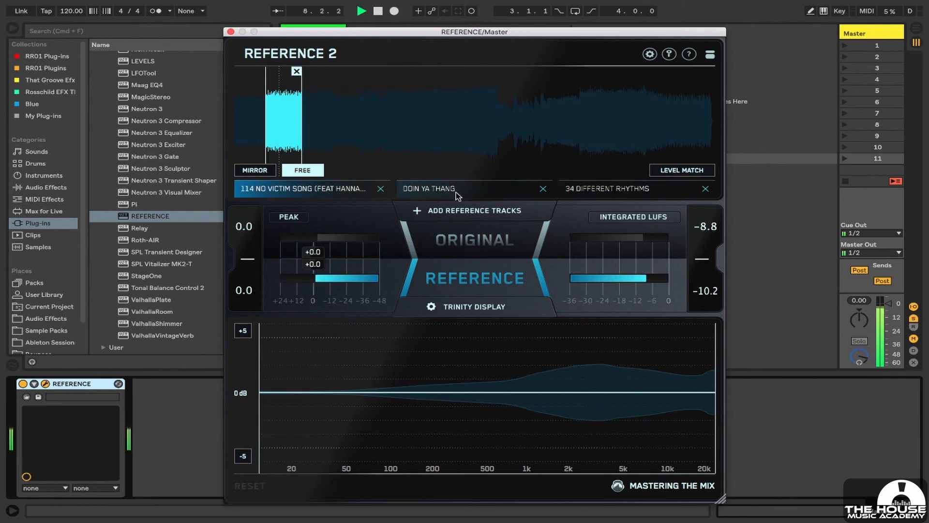
pyautogui.click(602, 188)
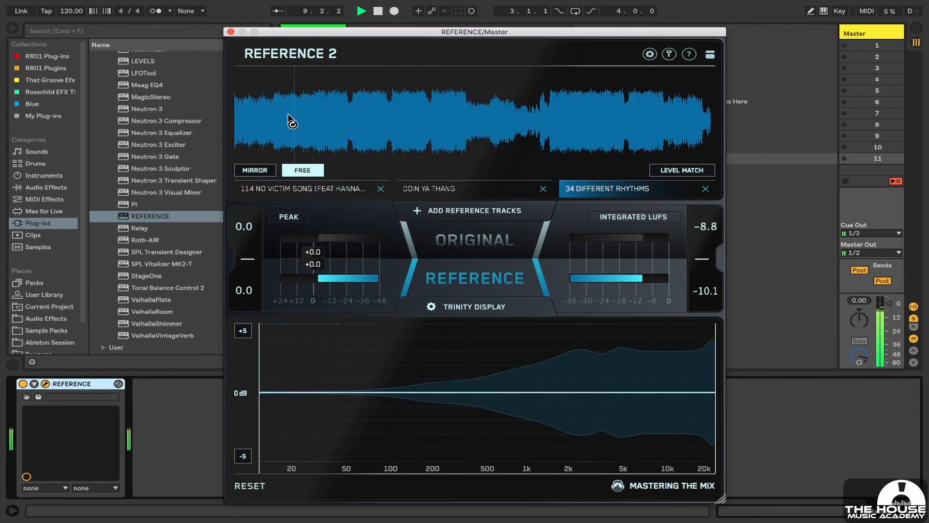
# Mark four separate loop regions along the 34 DIFFERENT RHYTHMS waveform
pyautogui.moveTo(274, 120); pyautogui.dragTo(383, 137)
pyautogui.moveTo(446, 135); pyautogui.dragTo(473, 138)
pyautogui.moveTo(565, 135); pyautogui.dragTo(609, 138)
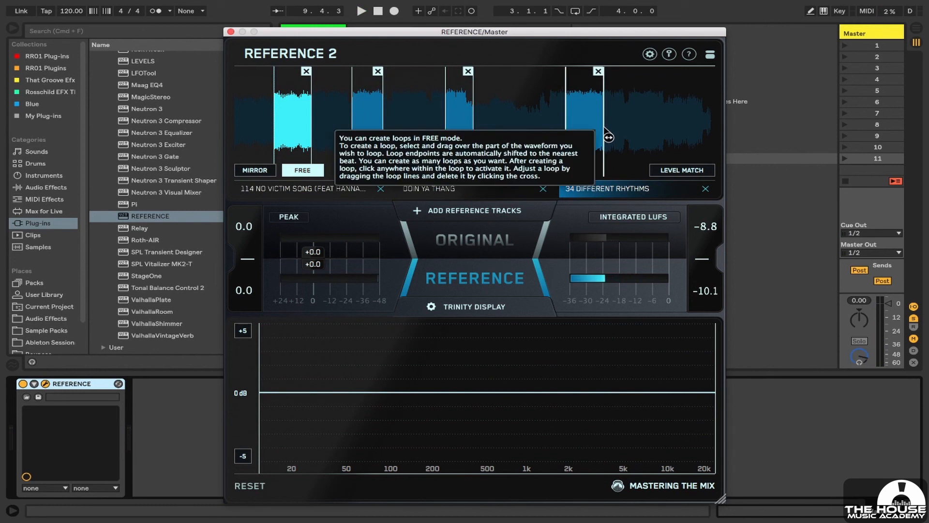
# Delete all four loops from the 34 DIFFERENT RHYTHMS waveform
pyautogui.click(598, 72)
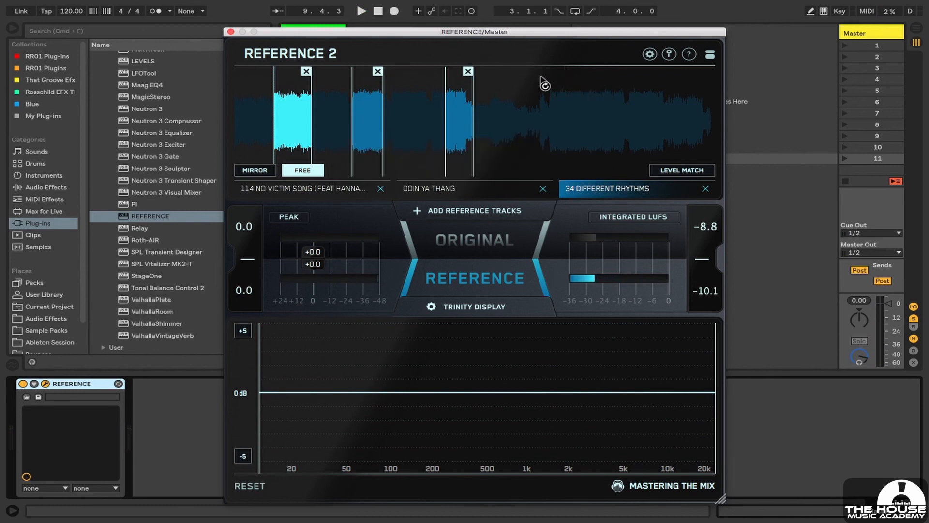
pyautogui.click(467, 71)
pyautogui.click(377, 71)
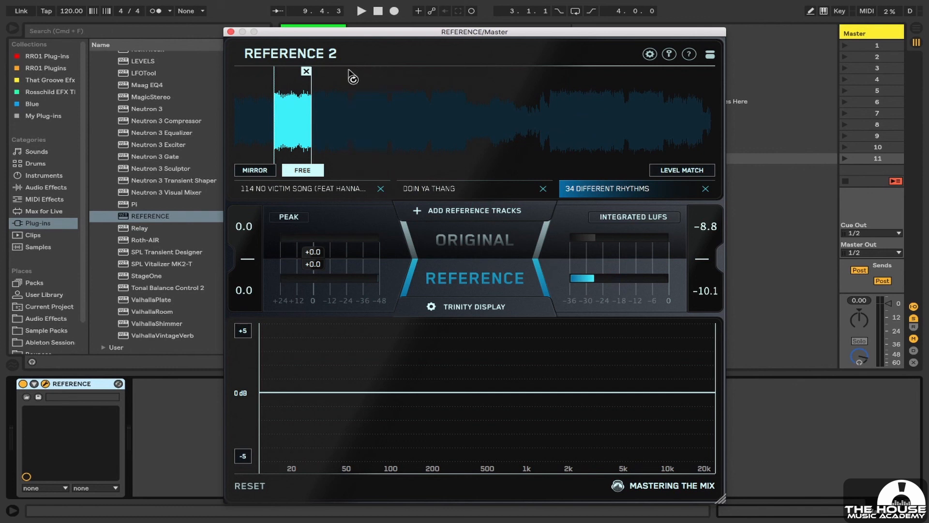
pyautogui.click(305, 71)
# Start playback and turn off Punch Dots and Stereo Width in the Trinity display settings, keeping only Level Line on
pyautogui.click(447, 311)
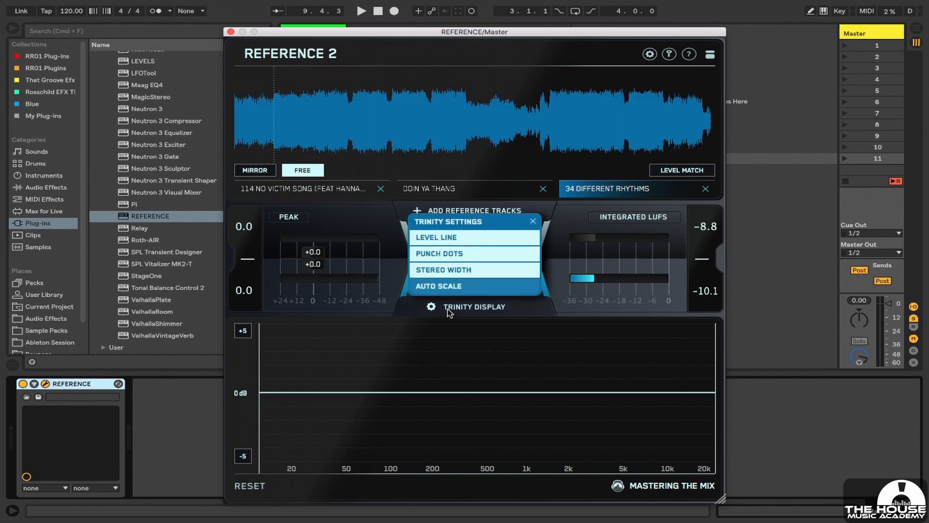
pyautogui.click(476, 382)
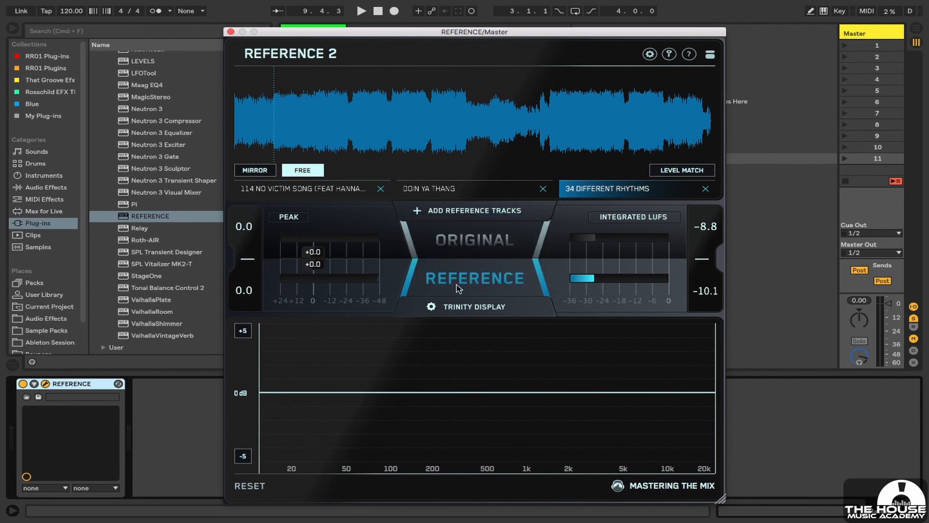
pyautogui.click(466, 309)
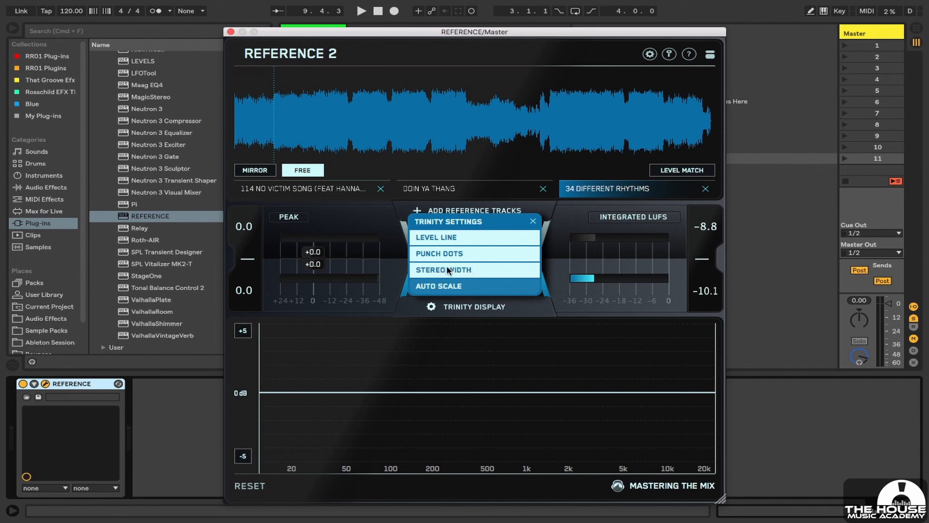
pyautogui.click(446, 238)
pyautogui.click(447, 238)
pyautogui.press('space')
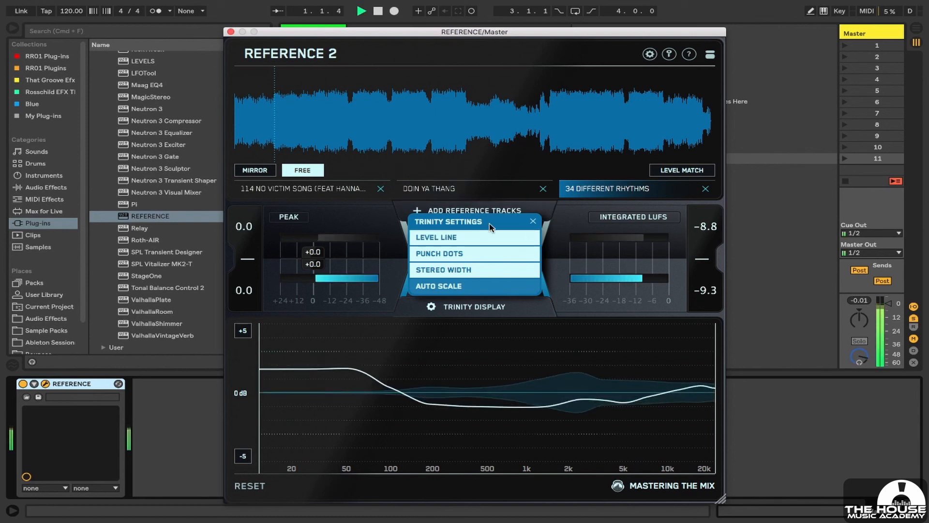
pyautogui.click(465, 265)
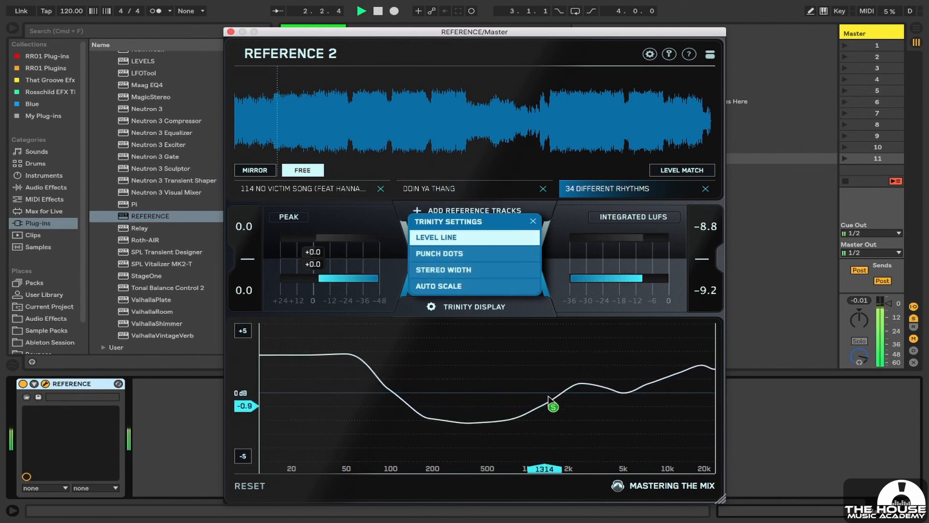
pyautogui.click(533, 221)
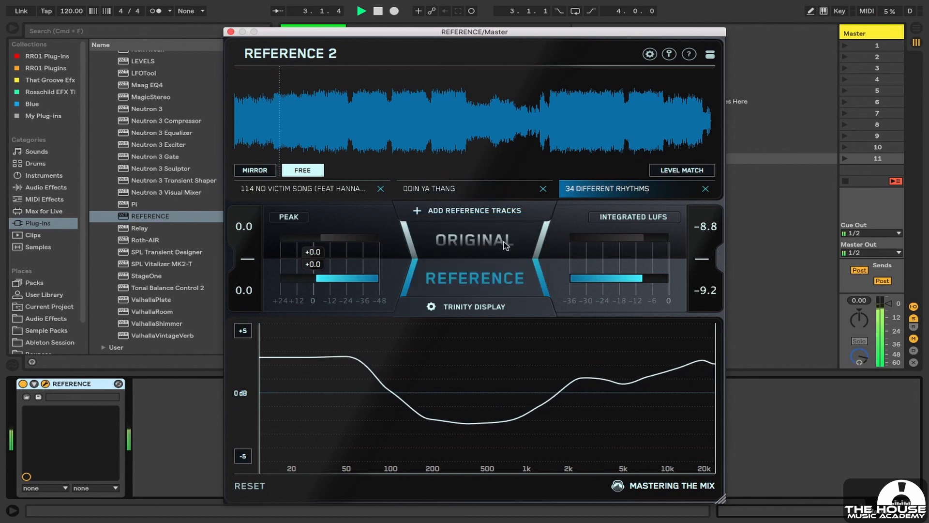
# Compare the original with 34 DIFFERENT RHYTHMS on the level line, stop playback and leave REFERENCE 2 on the original signal
pyautogui.click(478, 256)
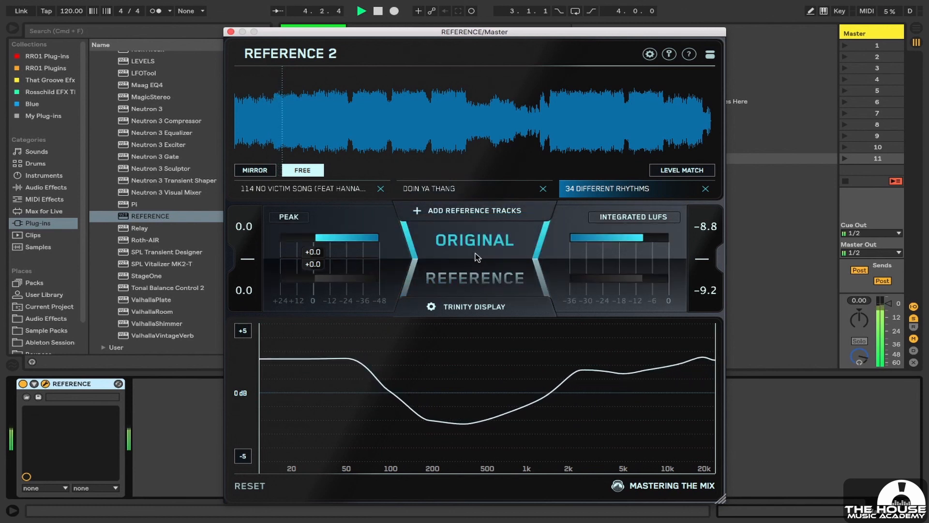
pyautogui.click(476, 278)
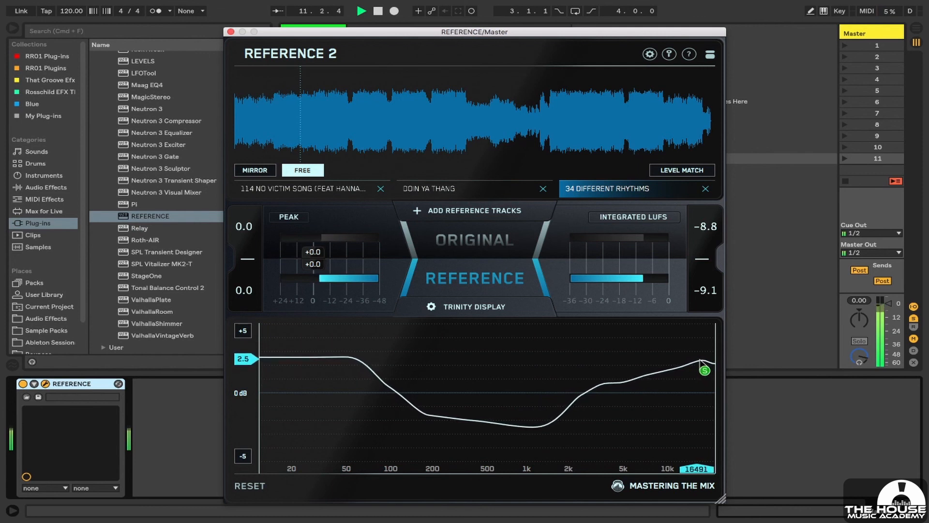
pyautogui.press('space')
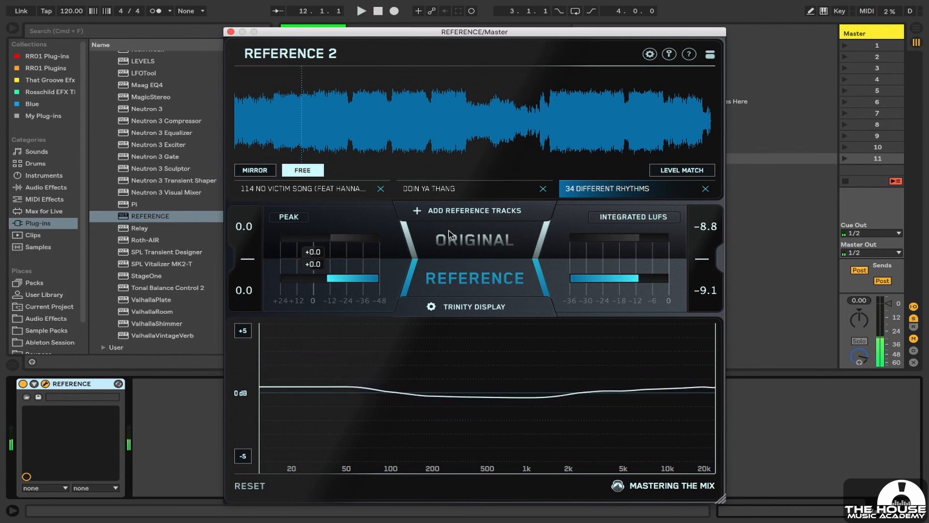
pyautogui.click(451, 239)
pyautogui.click(463, 256)
pyautogui.click(468, 247)
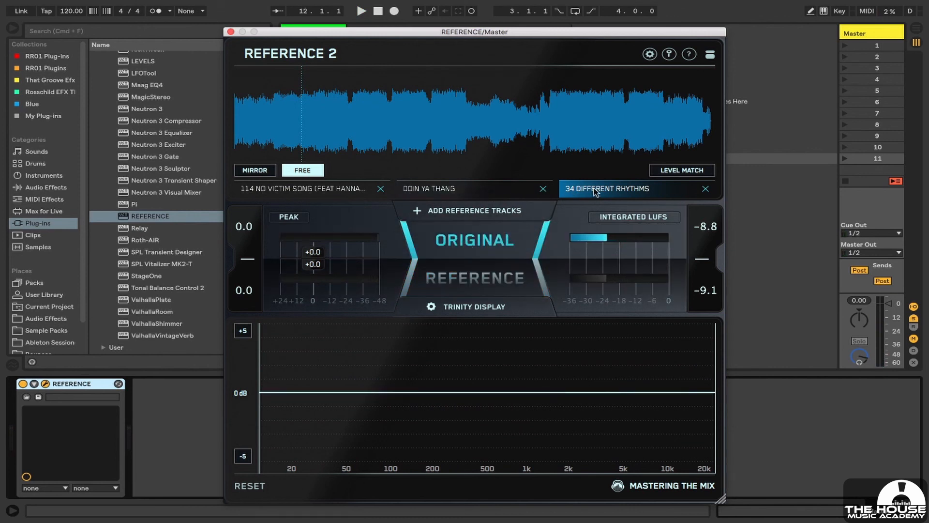
# Move the plug-in window clear of the track headers, select the REFERENCES group and fold it
pyautogui.moveTo(454, 32); pyautogui.dragTo(478, 214)
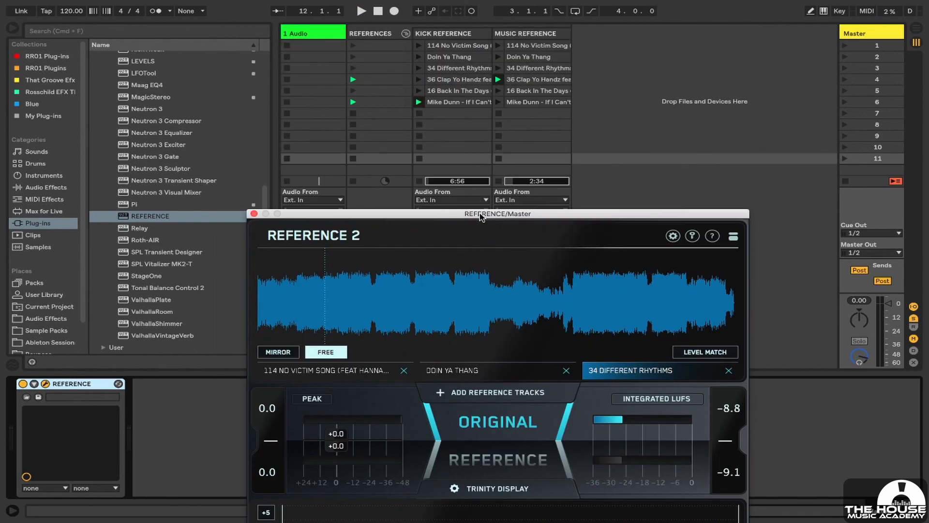
pyautogui.click(523, 34)
pyautogui.click(378, 38)
pyautogui.click(404, 34)
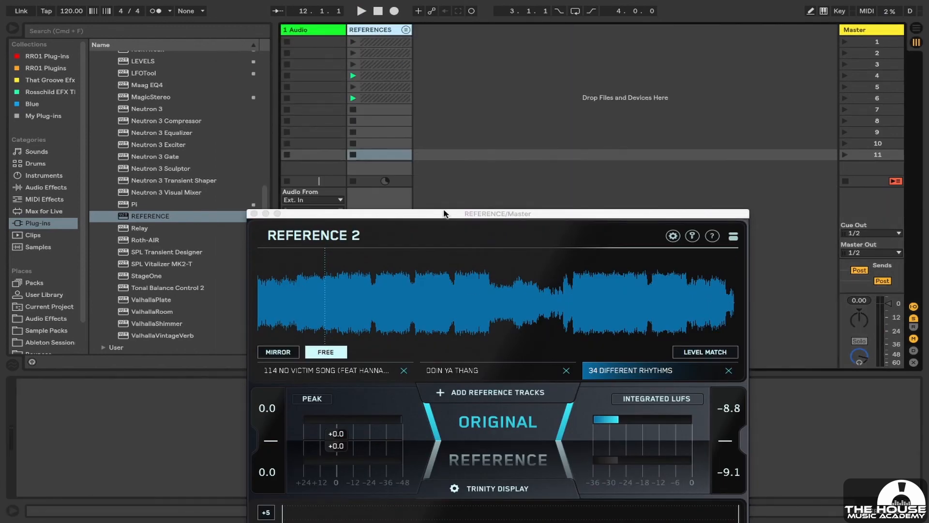
# Close the REFERENCE 2 plug-in window and unfold the REFERENCES group
pyautogui.moveTo(478, 216); pyautogui.dragTo(473, 48)
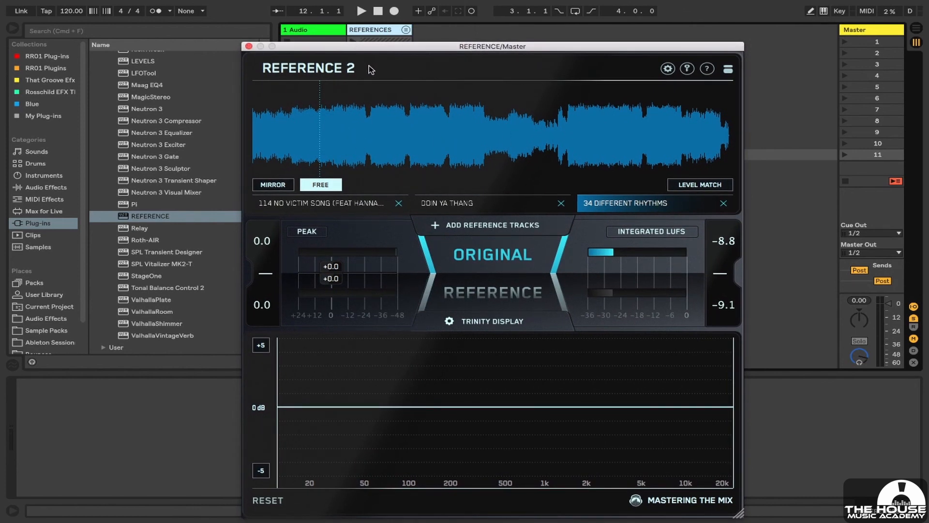
pyautogui.click(249, 46)
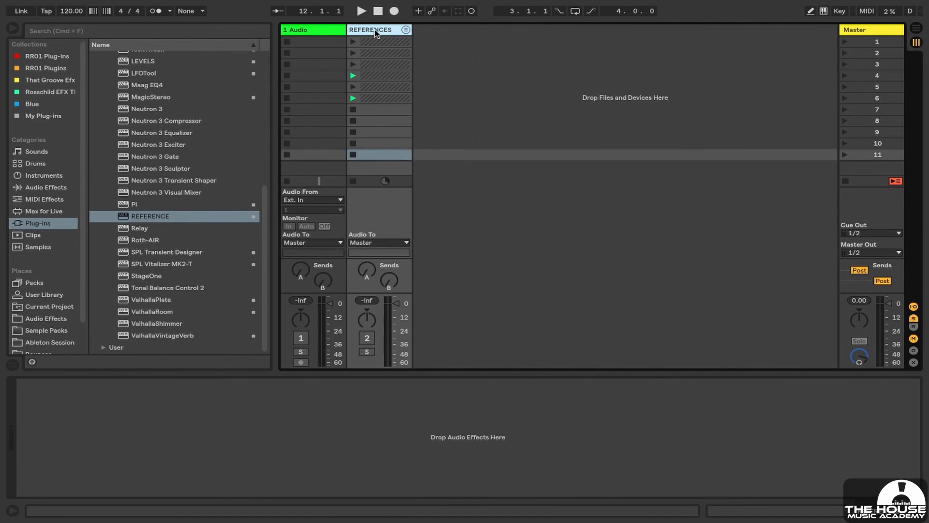
pyautogui.click(406, 31)
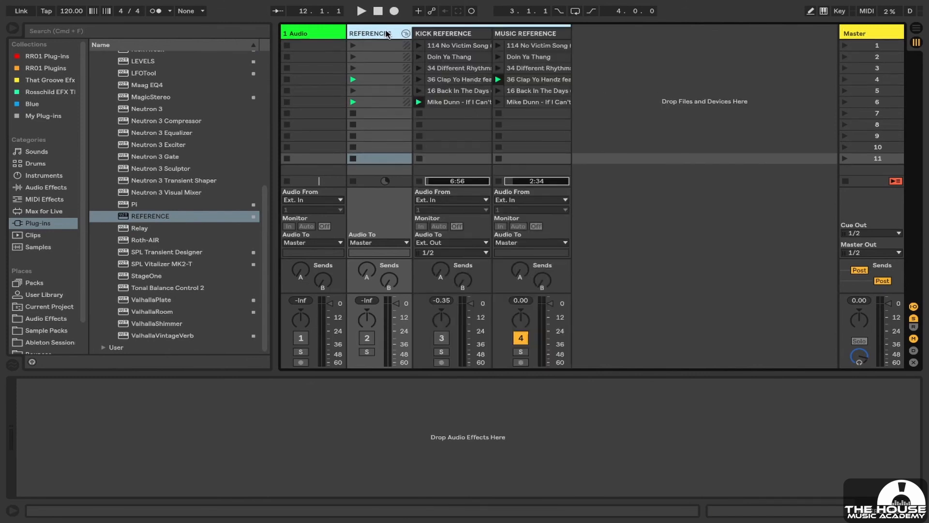